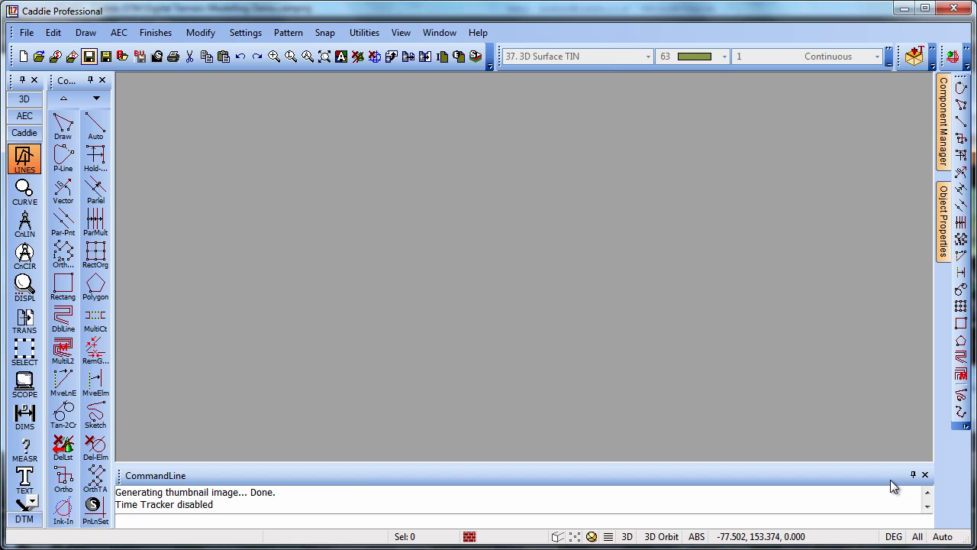
Open 'Caddie DTM Digital demo Terrain Modelling.dwg' and confirm its model space units are metres.
{"action": "left_click", "coordinate": [38, 56]}
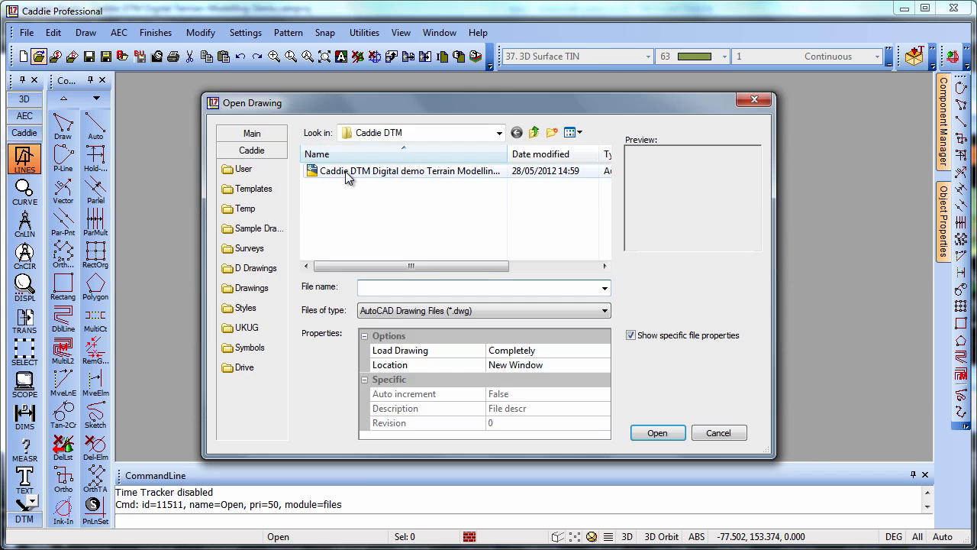
{"action": "left_click", "coordinate": [349, 173]}
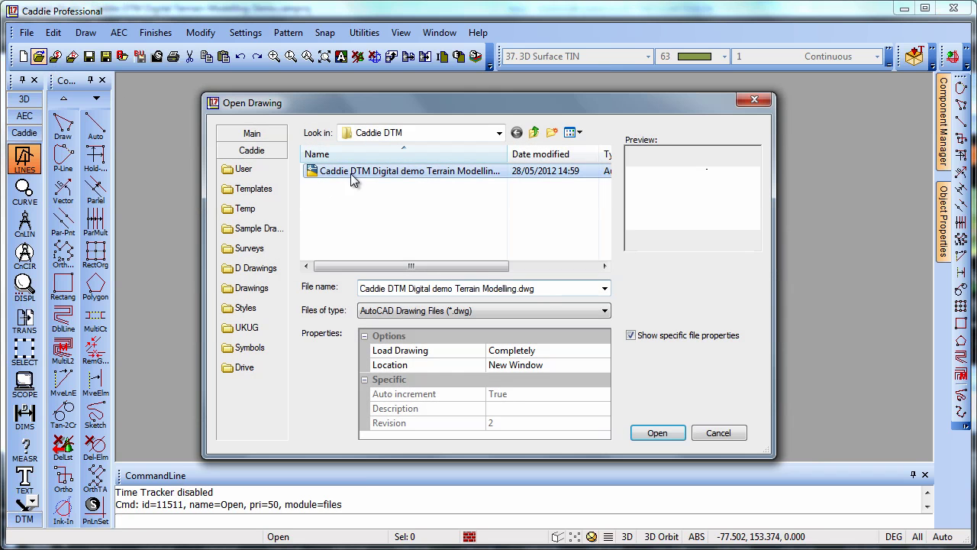
{"action": "left_click", "coordinate": [655, 433]}
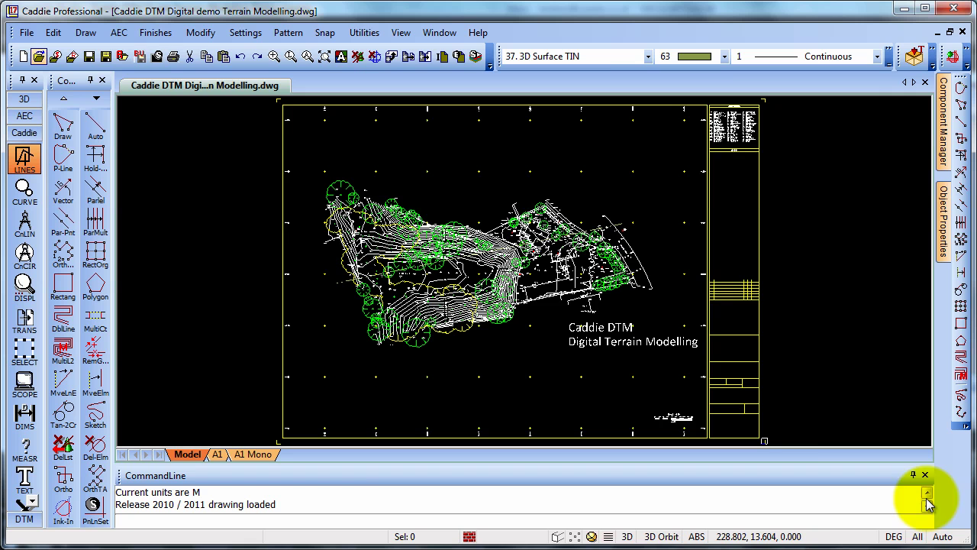
{"action": "left_click", "coordinate": [157, 57]}
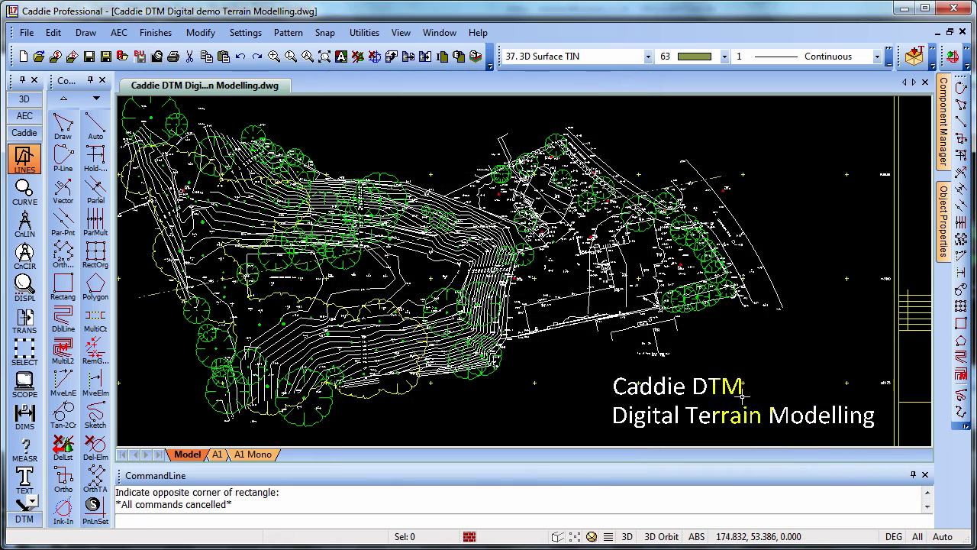
Zoom in on the 59.35 level label beside the tree stumps.
{"action": "scroll", "coordinate": [769, 223], "scroll_direction": "up", "scroll_amount": 3}
{"action": "scroll", "coordinate": [770, 224], "scroll_direction": "up", "scroll_amount": 3}
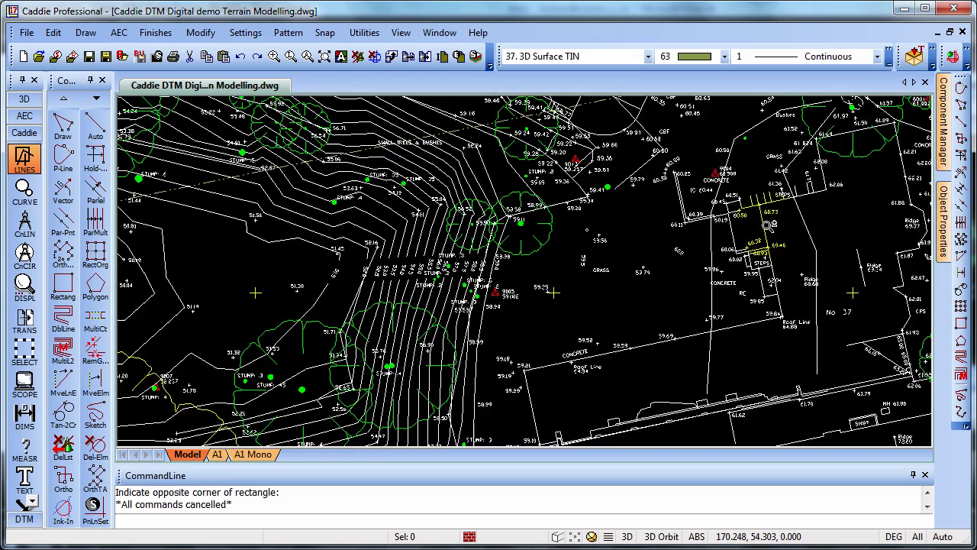
{"action": "scroll", "coordinate": [554, 291], "scroll_direction": "up", "scroll_amount": 3}
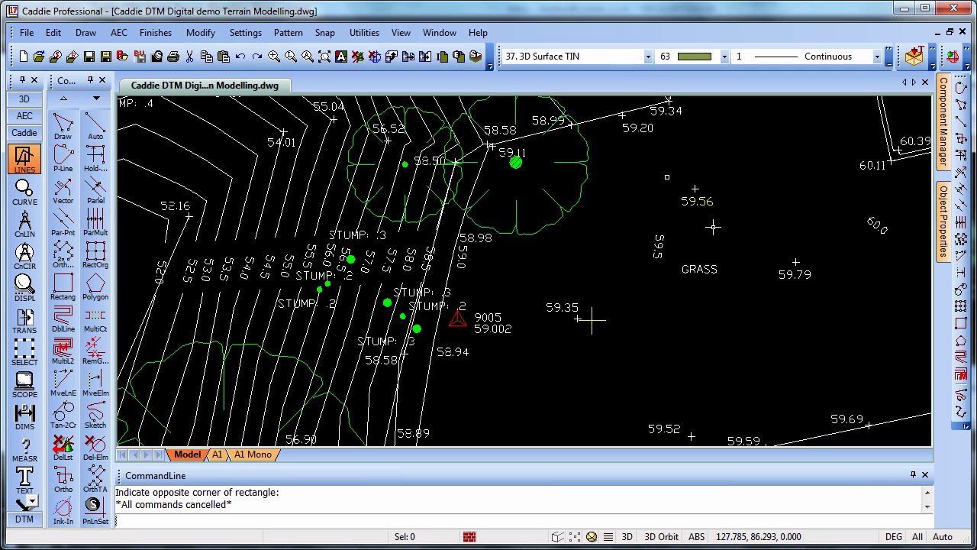
Check the 59.35 text's Object Properties to confirm it sits on the LEVELS layer.
{"action": "left_click", "coordinate": [559, 306]}
{"action": "right_click", "coordinate": [561, 307]}
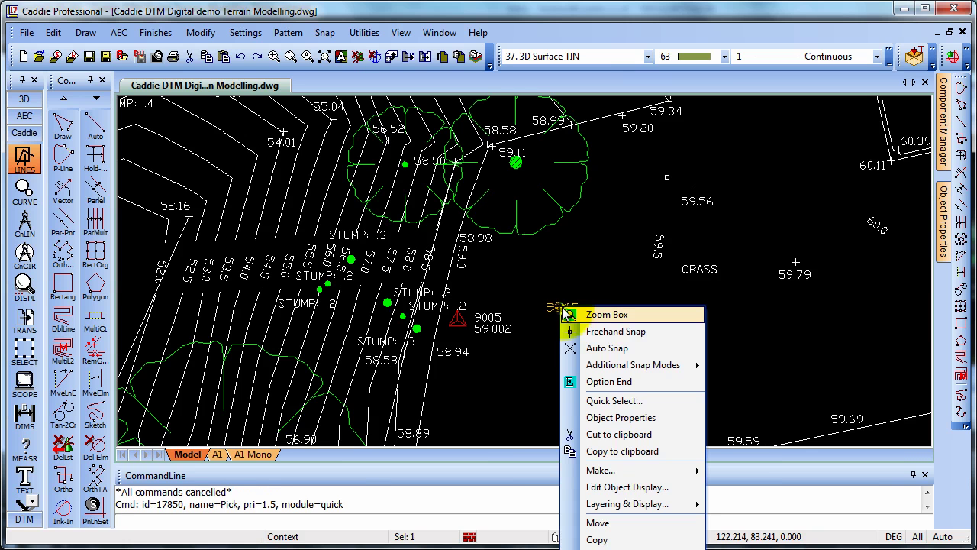
{"action": "left_click", "coordinate": [623, 418]}
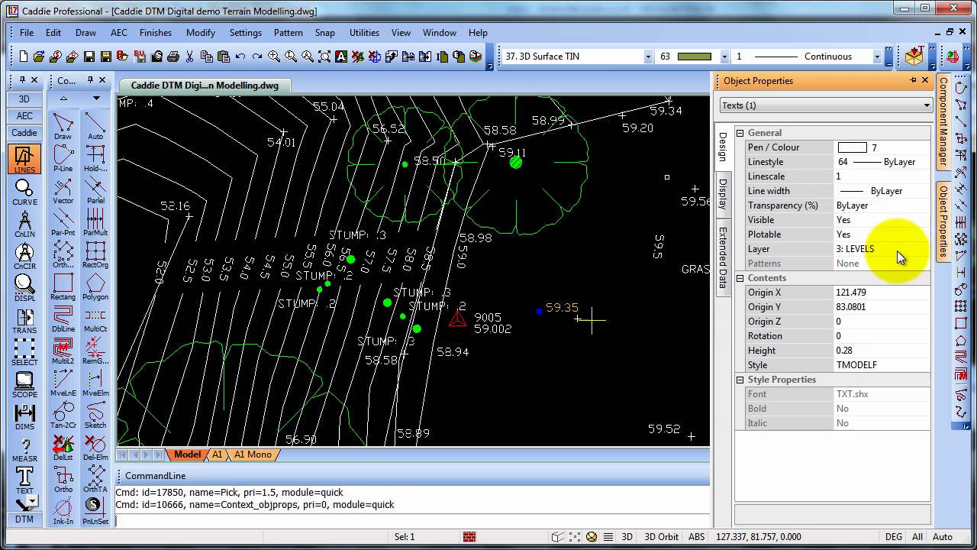
{"action": "left_click", "coordinate": [632, 259]}
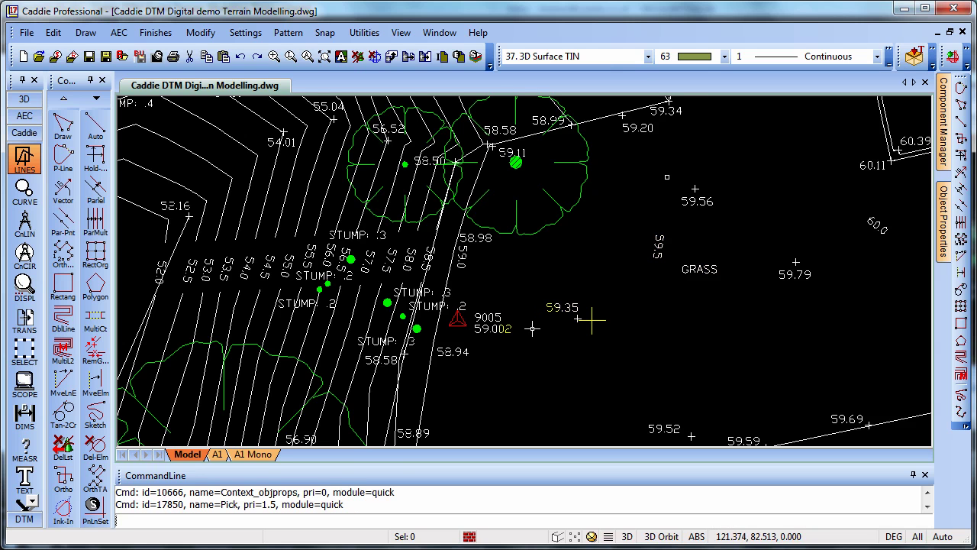
Confirm the marker cross is on Level Markers, then select it together with the 59.35 label.
{"action": "left_click", "coordinate": [593, 320]}
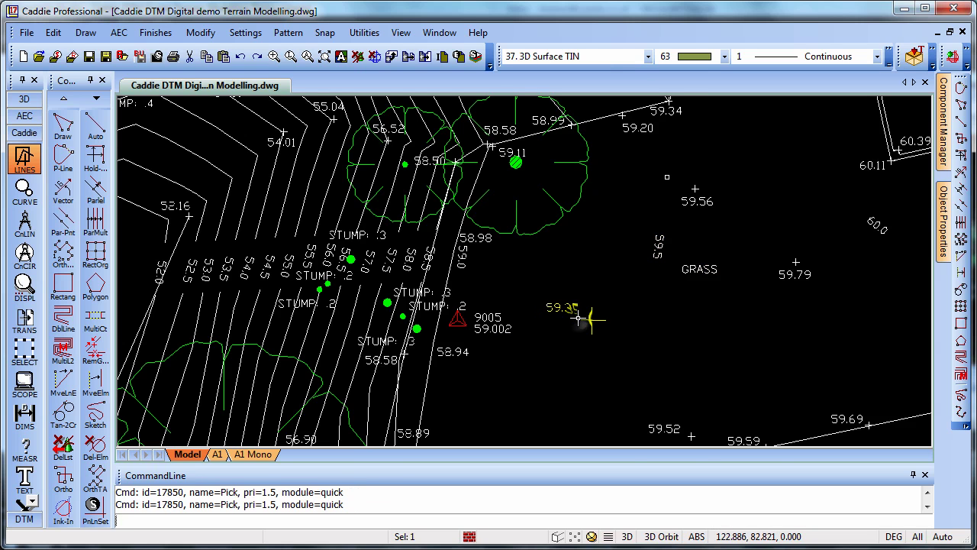
{"action": "right_click", "coordinate": [592, 321]}
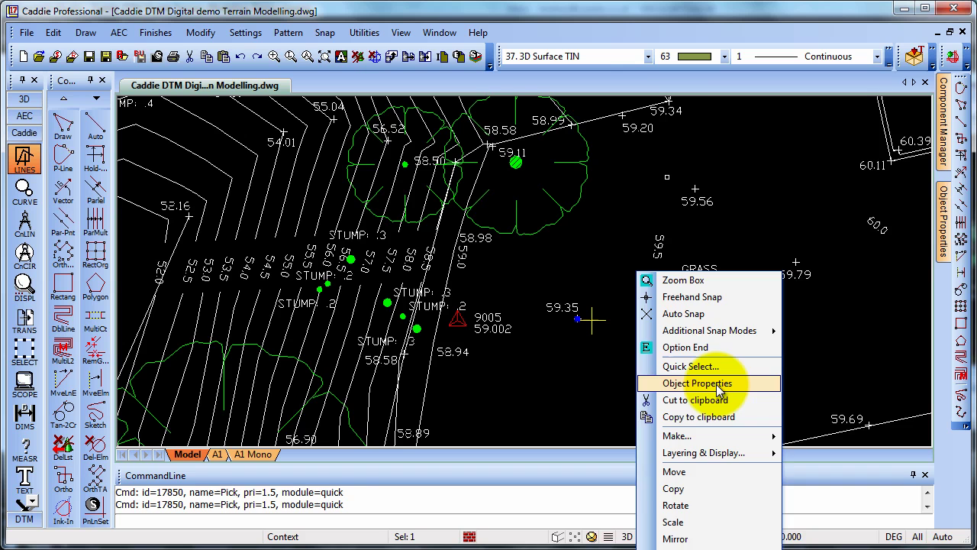
{"action": "left_click", "coordinate": [723, 383]}
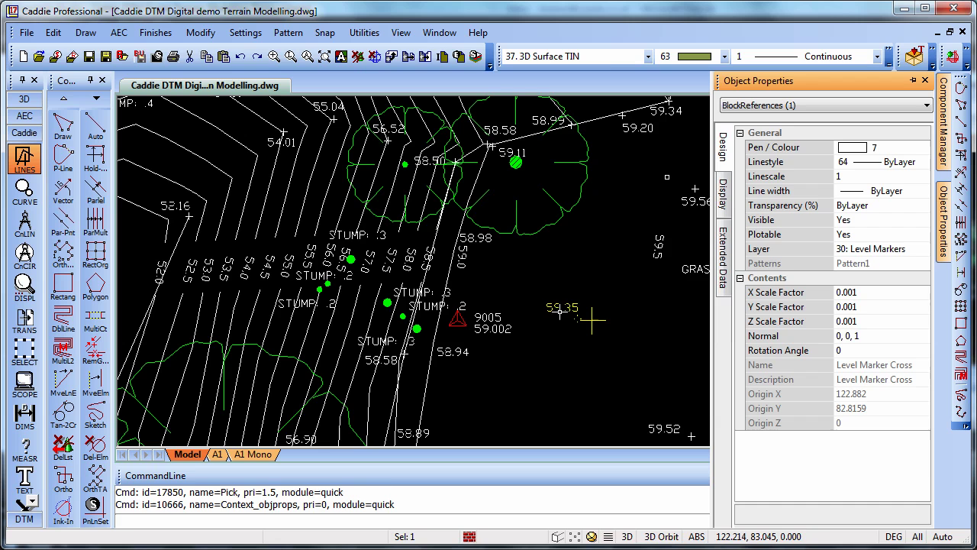
{"action": "left_click", "coordinate": [593, 321]}
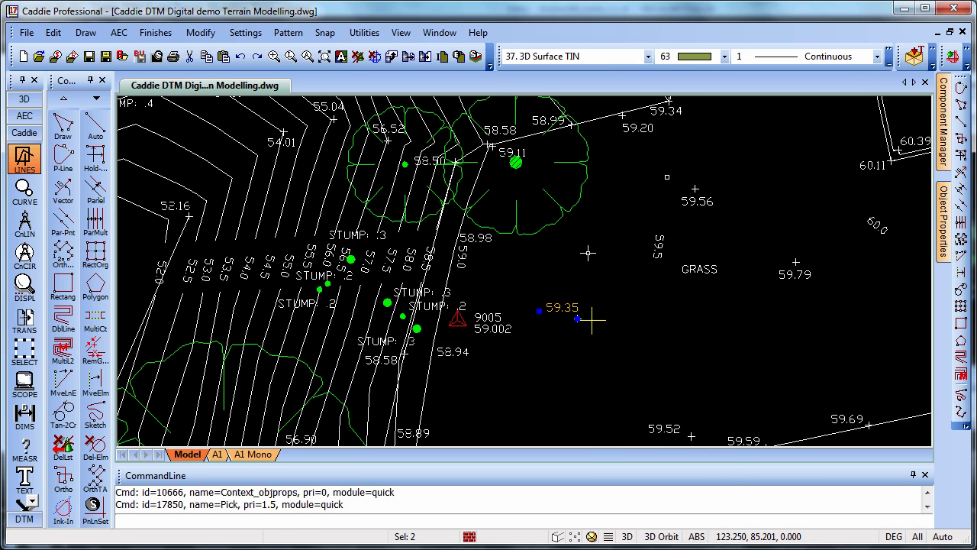
{"action": "right_click", "coordinate": [592, 321]}
{"action": "mouse_move", "coordinate": [655, 435]}
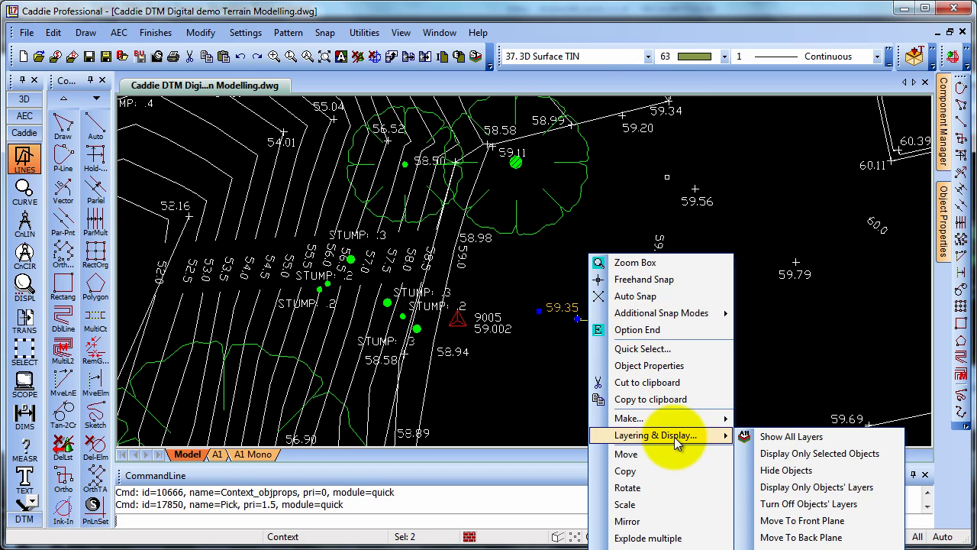
Display only the selected objects' layers, then zoom out and orbit to see the level points in 3D.
{"action": "left_click", "coordinate": [823, 489]}
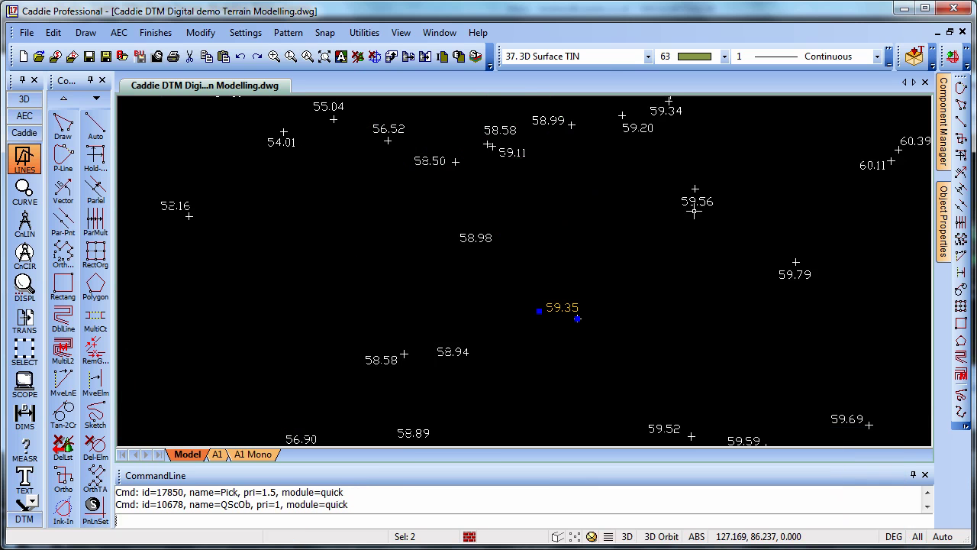
{"action": "mouse_move", "coordinate": [693, 163]}
{"action": "middle_mouse_down"}
{"action": "mouse_move", "coordinate": [762, 381]}
{"action": "mouse_move", "coordinate": [603, 281]}
{"action": "middle_mouse_up"}
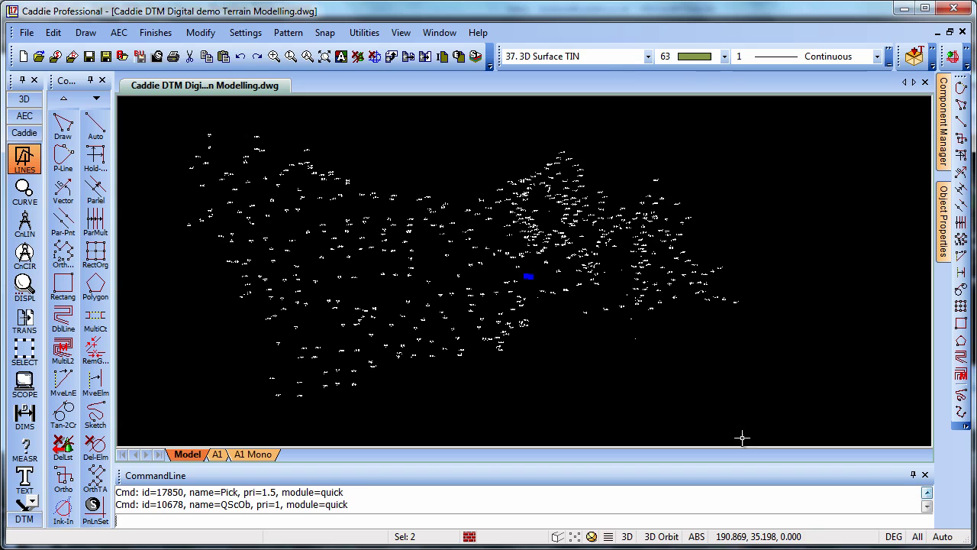
{"action": "mouse_move", "coordinate": [616, 403]}
{"action": "left_mouse_down"}
{"action": "mouse_move", "coordinate": [584, 276]}
{"action": "mouse_move", "coordinate": [654, 133]}
{"action": "left_mouse_up"}
{"action": "mouse_move", "coordinate": [694, 318]}
{"action": "left_mouse_down"}
{"action": "mouse_move", "coordinate": [643, 186]}
{"action": "mouse_move", "coordinate": [768, 209]}
{"action": "mouse_move", "coordinate": [694, 252]}
{"action": "mouse_move", "coordinate": [669, 222]}
{"action": "mouse_move", "coordinate": [705, 287]}
{"action": "mouse_move", "coordinate": [733, 286]}
{"action": "mouse_move", "coordinate": [730, 297]}
{"action": "left_mouse_up"}
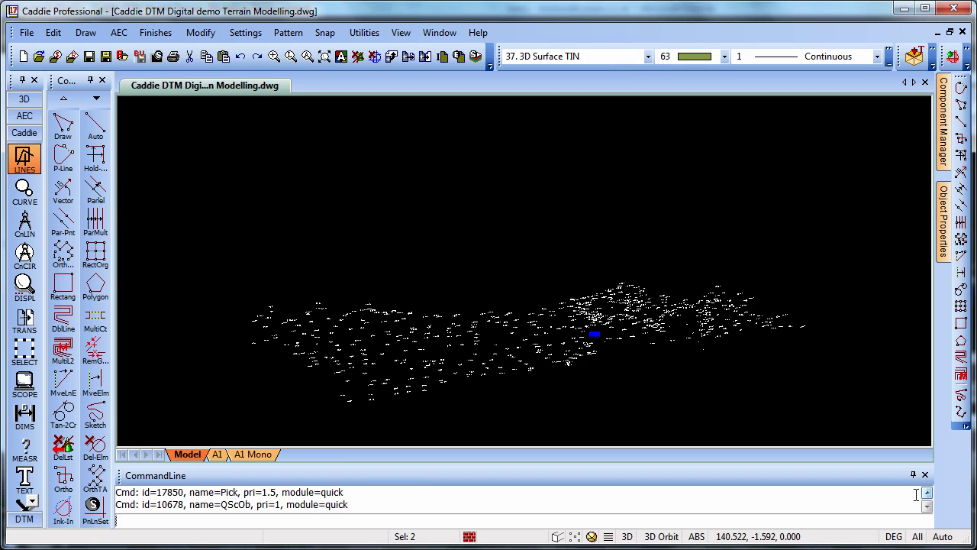
Load the Surv application and show the DTM mesh tools.
{"action": "right_click", "coordinate": [23, 136]}
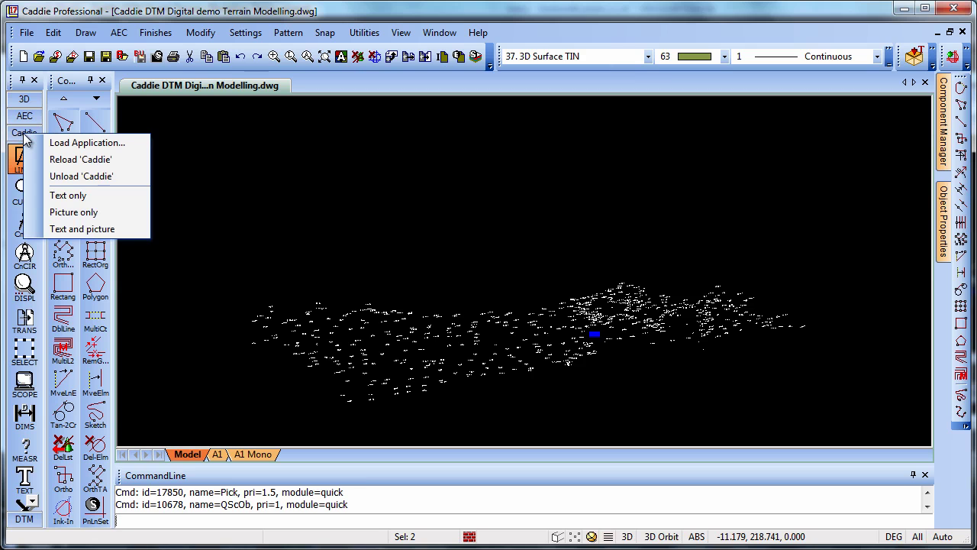
{"action": "left_click", "coordinate": [81, 142]}
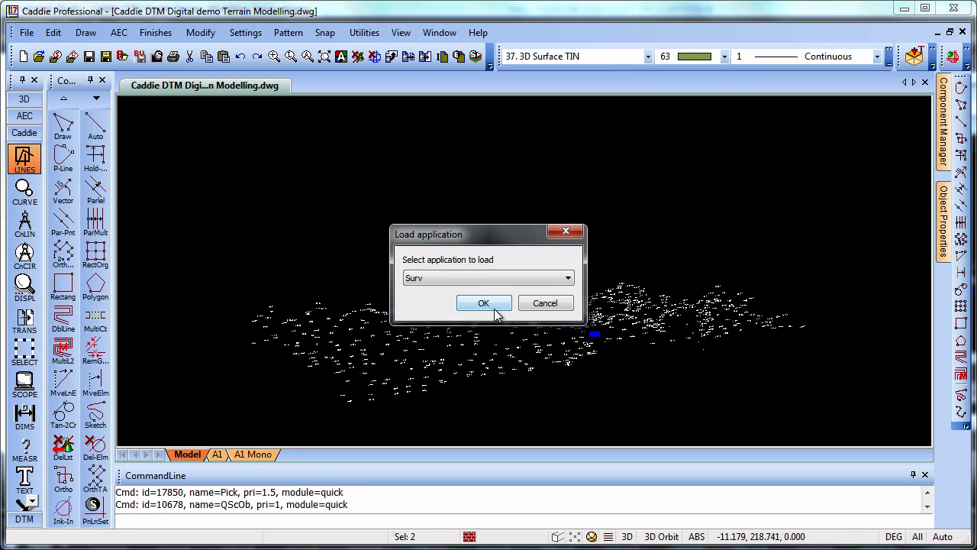
{"action": "left_click", "coordinate": [496, 315]}
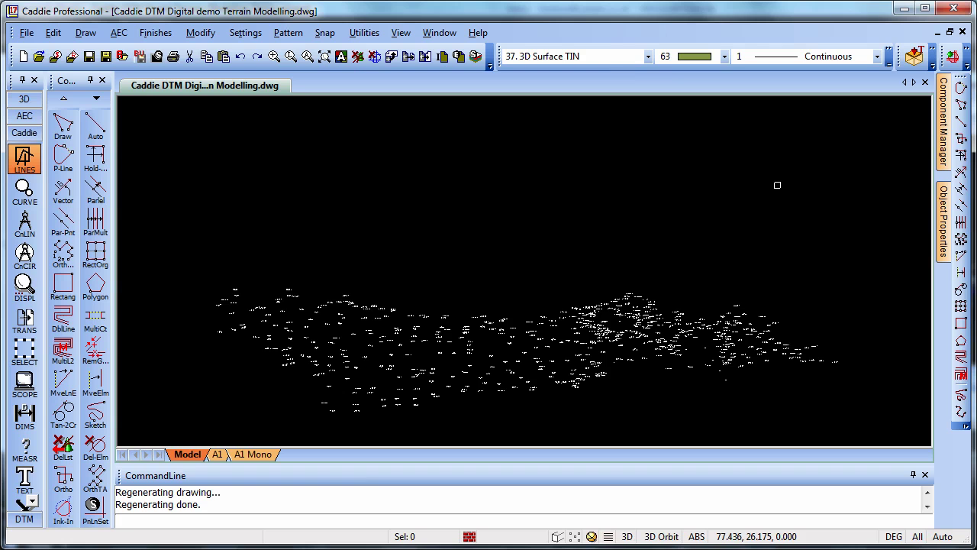
{"action": "left_click", "coordinate": [22, 522]}
{"action": "left_click", "coordinate": [23, 175]}
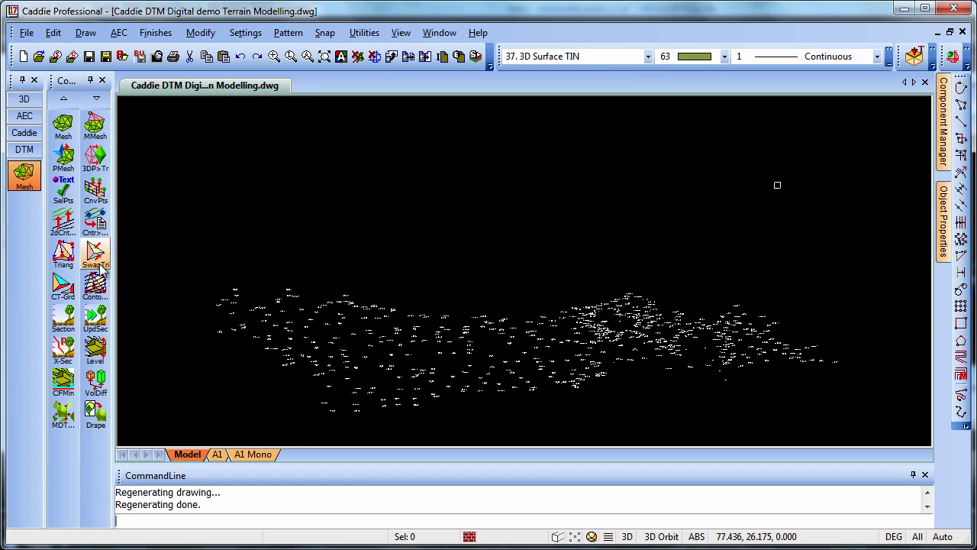
Convert all the level points and text to 3D points with Cnr>Pts, window-selecting the whole site.
{"action": "left_click", "coordinate": [96, 195]}
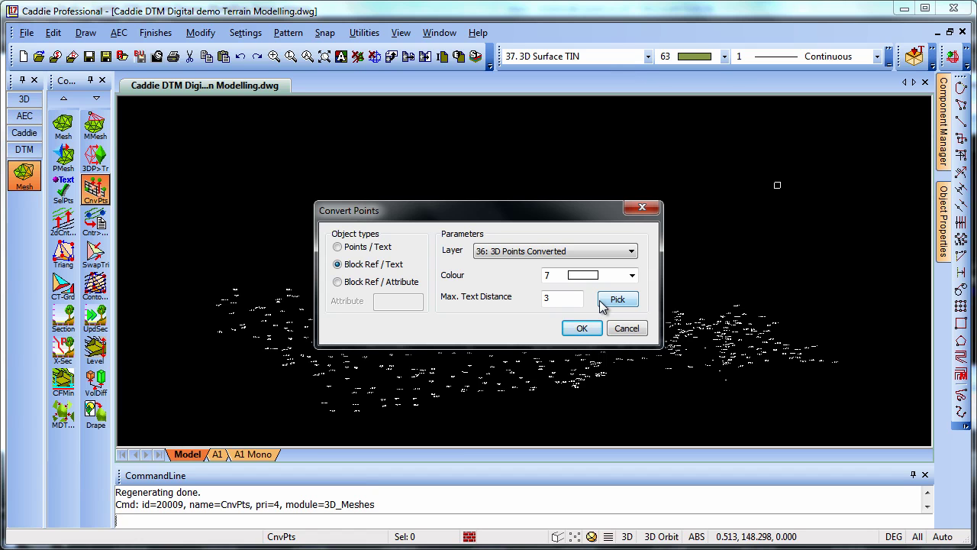
{"action": "left_click", "coordinate": [583, 329]}
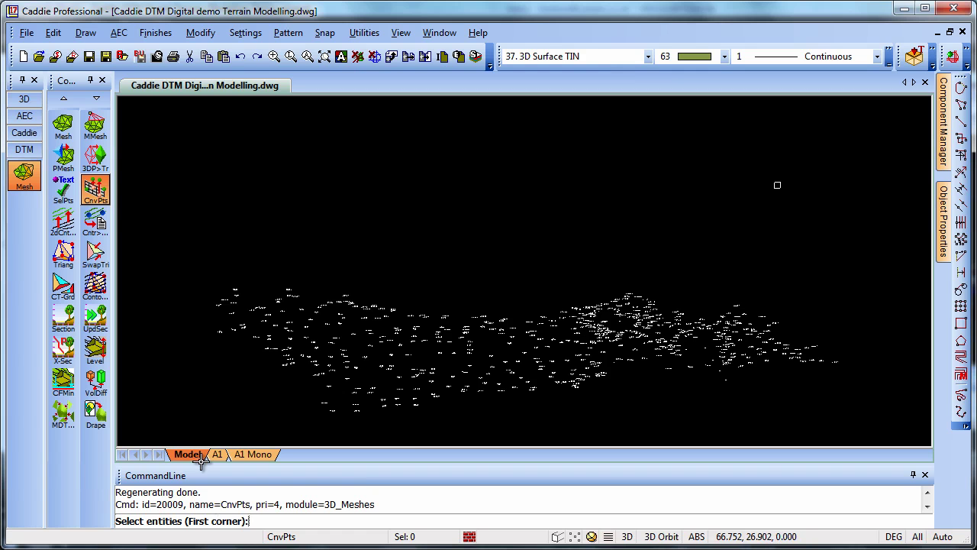
{"action": "left_click", "coordinate": [173, 240]}
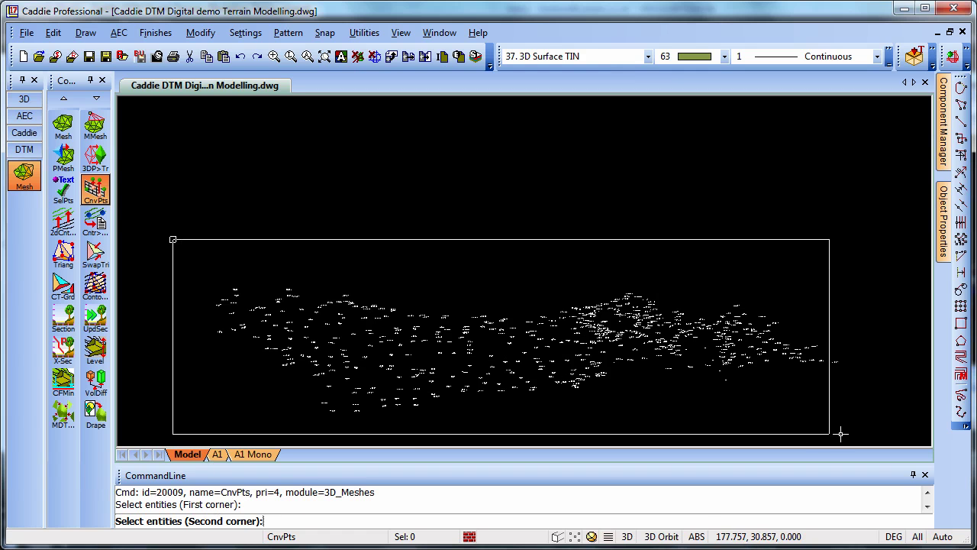
{"action": "left_click", "coordinate": [880, 427]}
{"action": "right_click", "coordinate": [881, 426]}
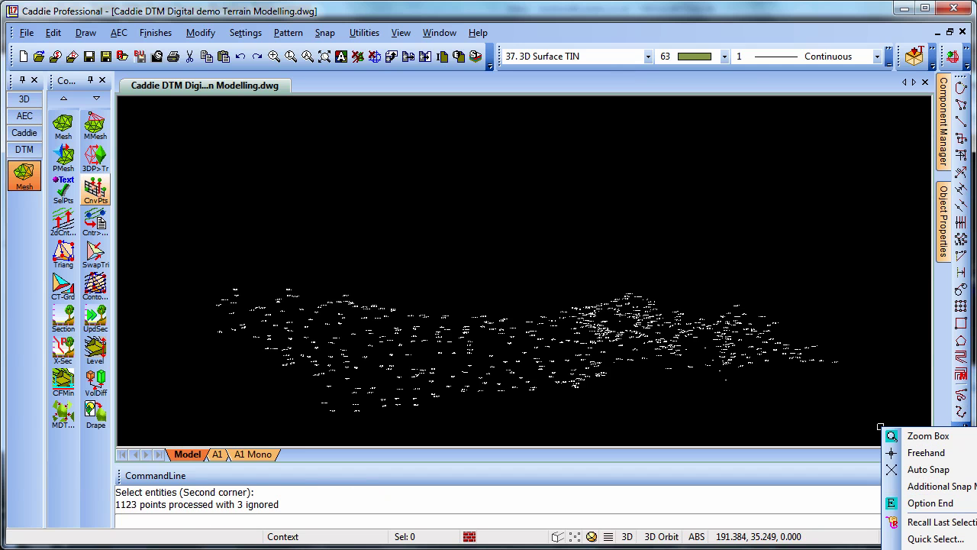
Redisplay all layers and tilt the view to see the points floating above the plan.
{"action": "key", "text": "Escape"}
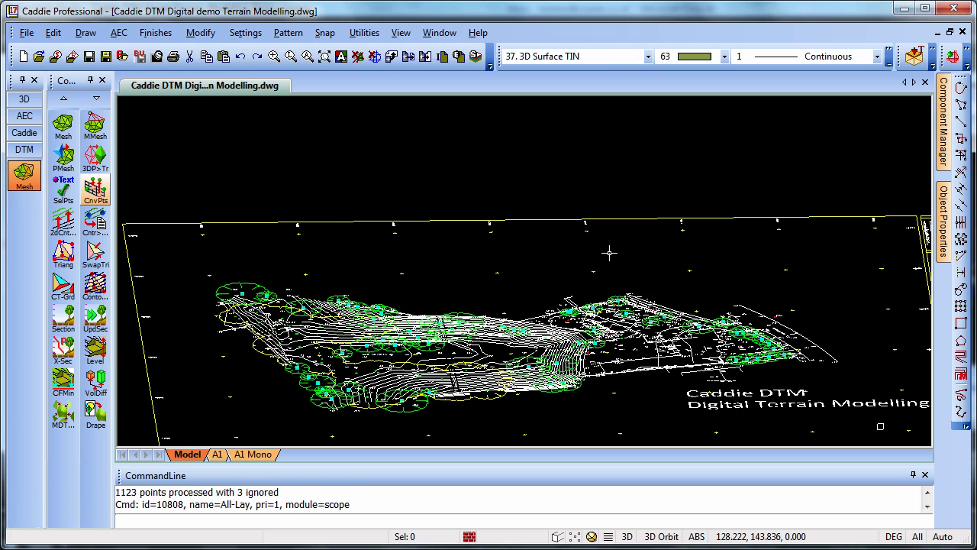
{"action": "scroll", "coordinate": [609, 252], "scroll_direction": "down", "scroll_amount": 3}
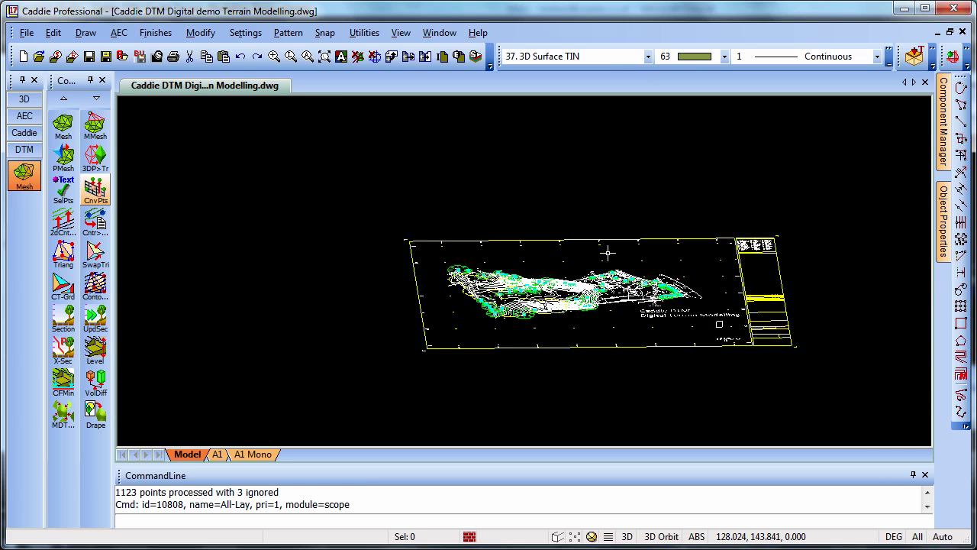
{"action": "left_click_drag", "start_coordinate": [603, 282], "coordinate": [650, 186]}
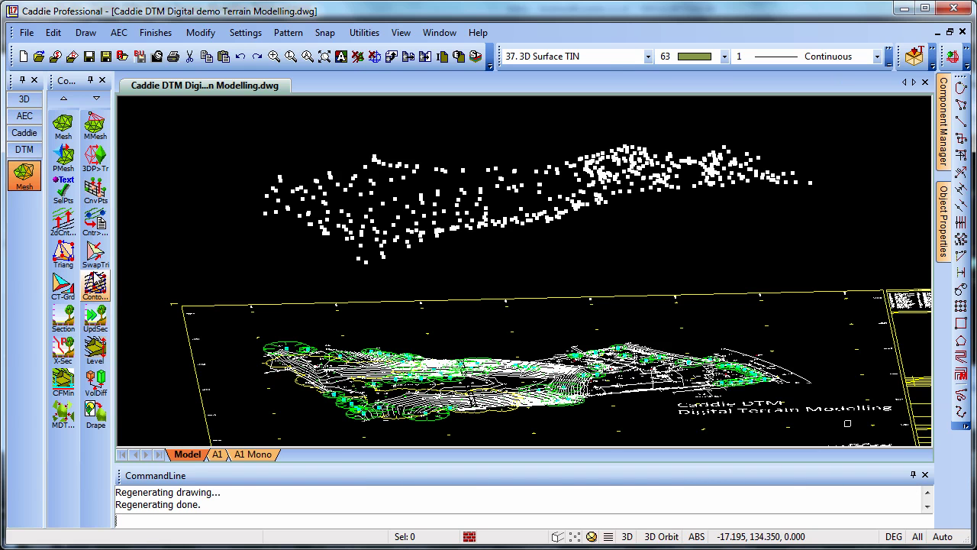
Triangulate the window-selected 3D points into a TIN surface with Triang.
{"action": "left_click", "coordinate": [65, 256]}
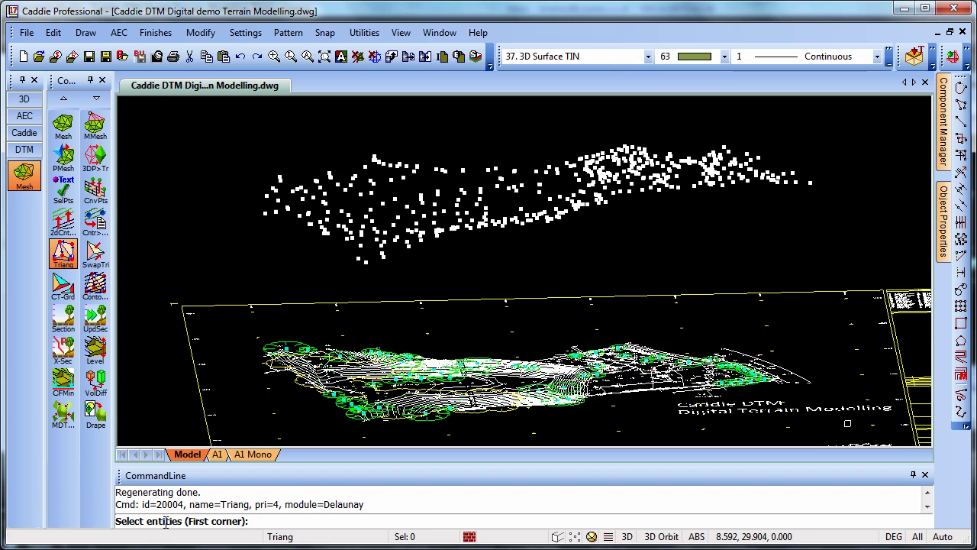
{"action": "left_click", "coordinate": [218, 121]}
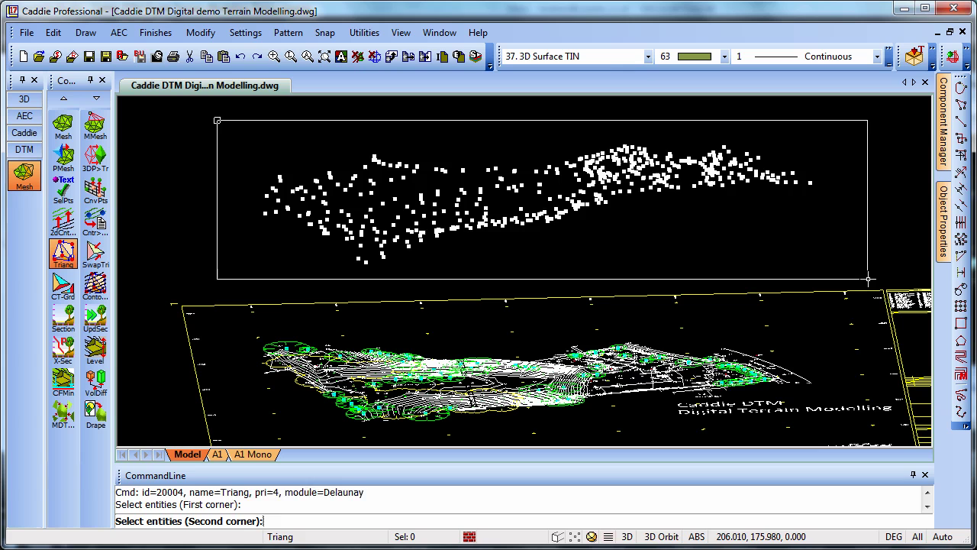
{"action": "left_click", "coordinate": [868, 280]}
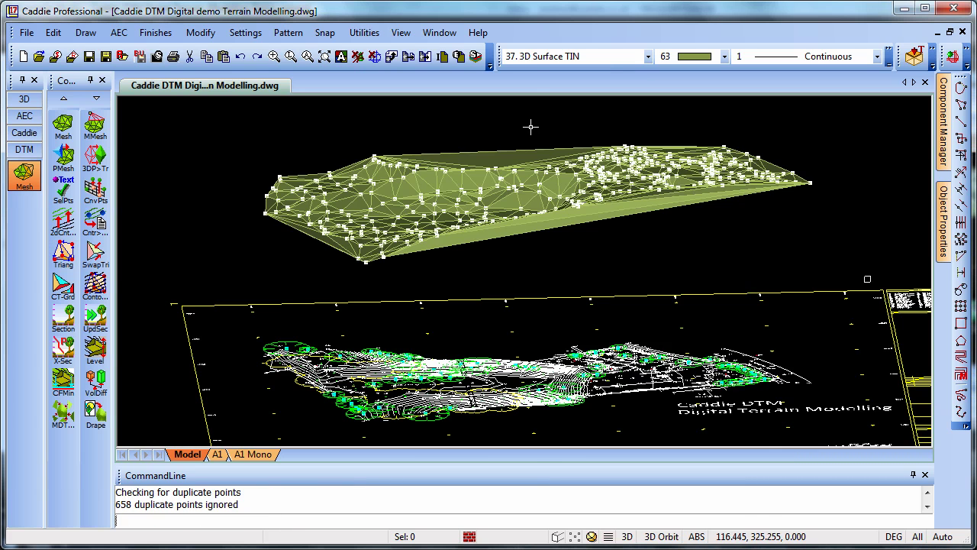
{"action": "left_click", "coordinate": [402, 34]}
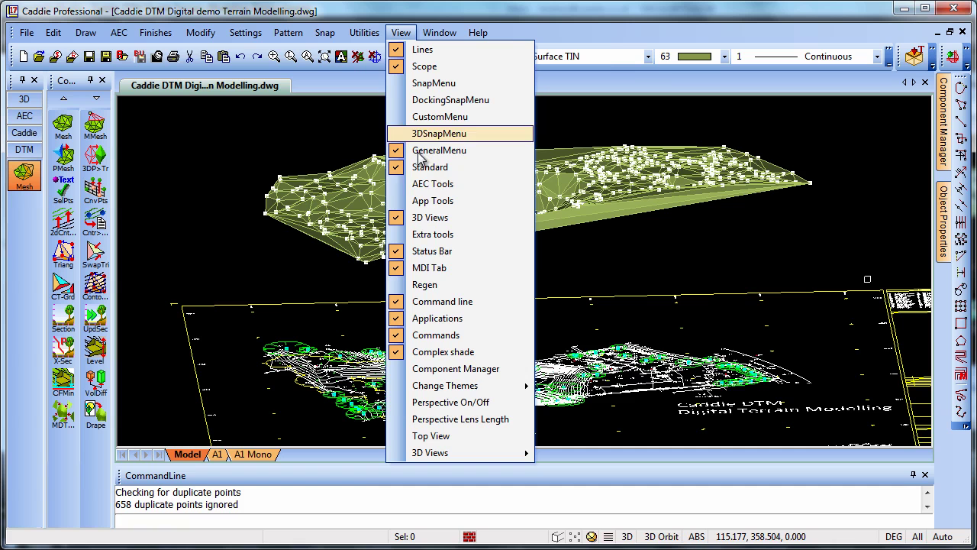
Switch to Top View and draw a section line across the terrain.
{"action": "left_click", "coordinate": [457, 433]}
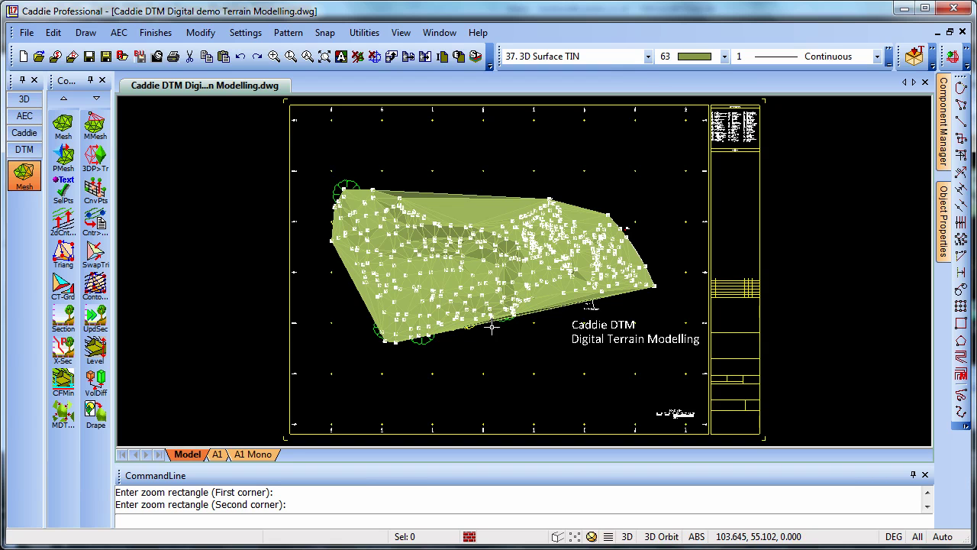
{"action": "left_click", "coordinate": [62, 320]}
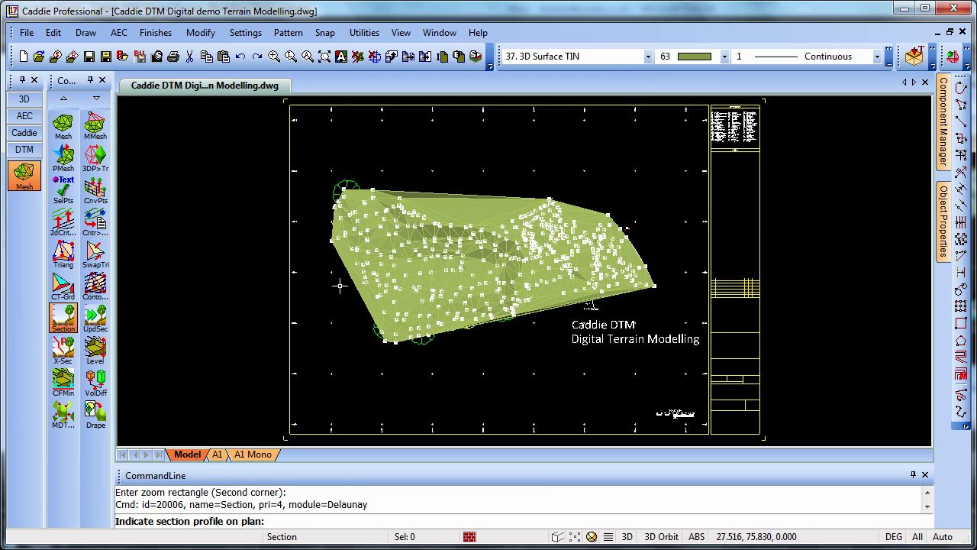
{"action": "left_click", "coordinate": [338, 284]}
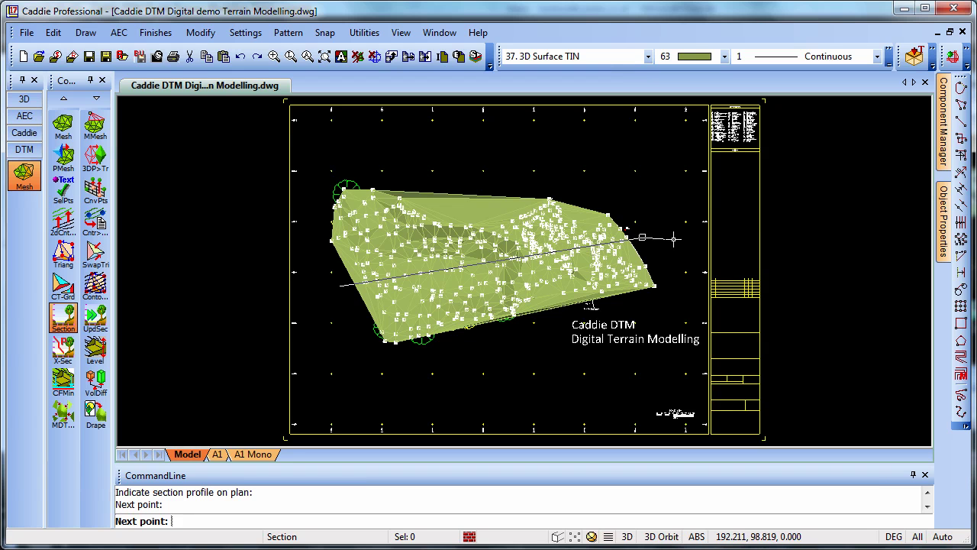
{"action": "right_click", "coordinate": [673, 240]}
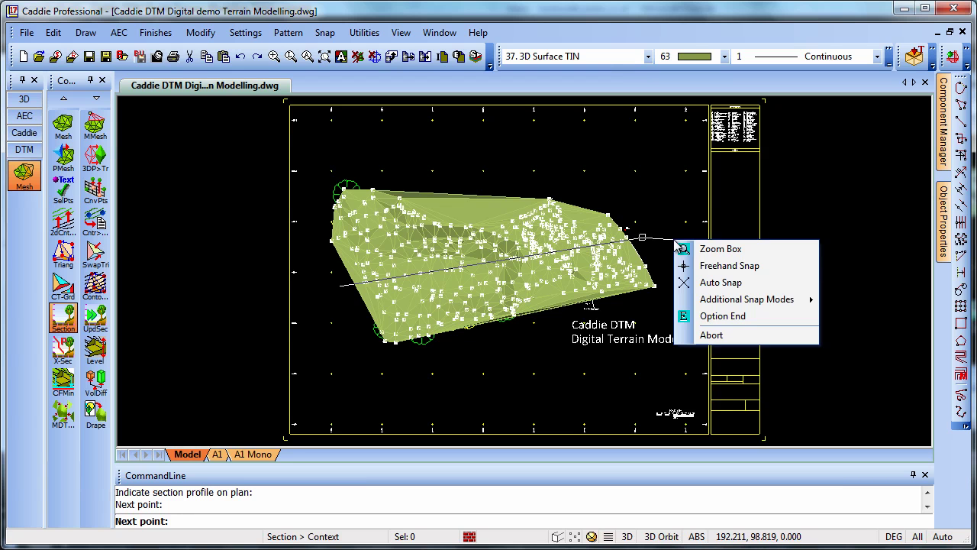
{"action": "left_click", "coordinate": [750, 318]}
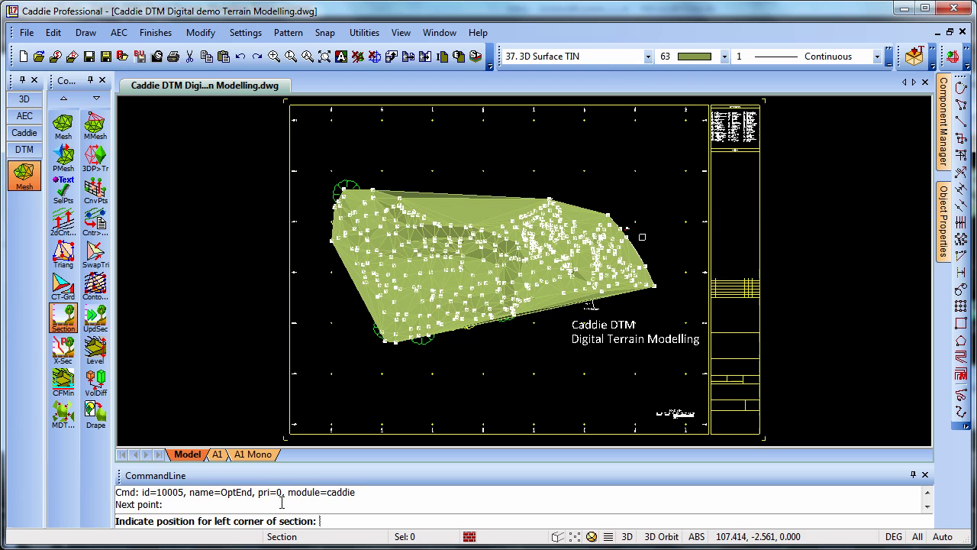
Place the section profile above the plan with reference level 45.
{"action": "middle_click_drag", "start_coordinate": [482, 174], "coordinate": [479, 291]}
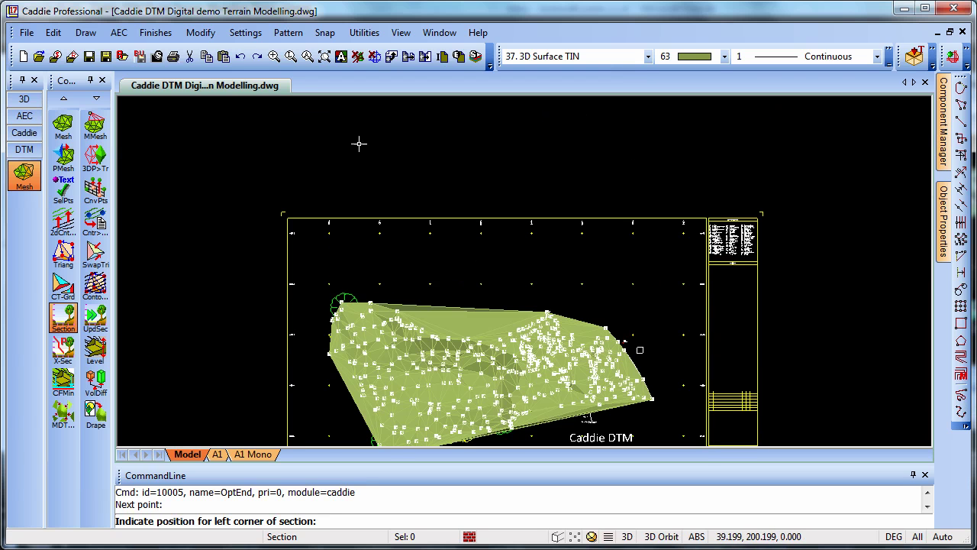
{"action": "left_click", "coordinate": [362, 174]}
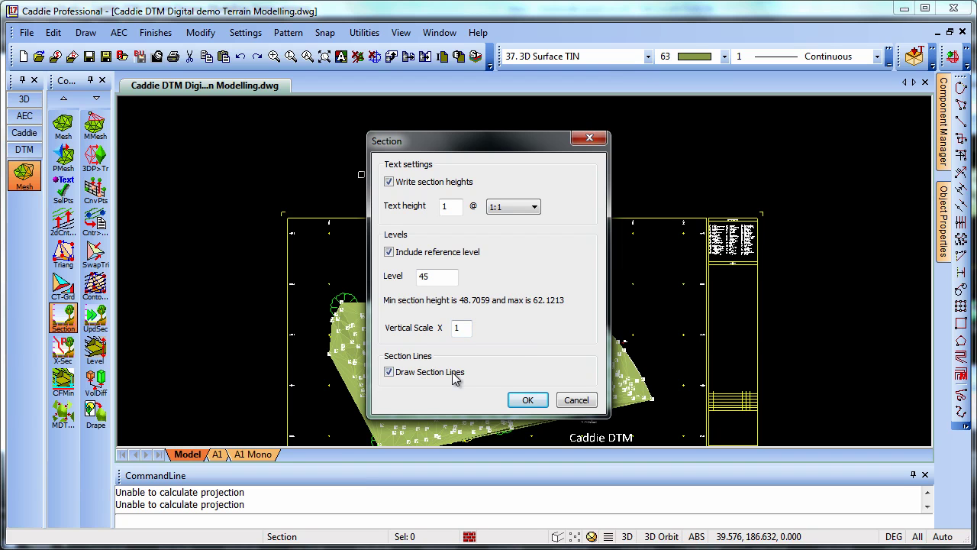
{"action": "left_click", "coordinate": [529, 402]}
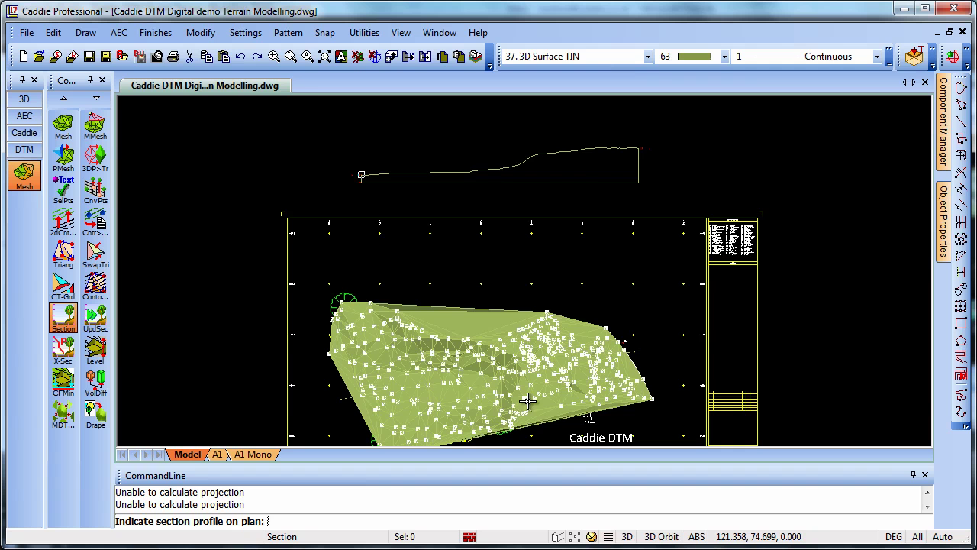
Select the TIN mesh and drag its corner grip outward to the upper left.
{"action": "left_click_drag", "start_coordinate": [534, 377], "coordinate": [663, 183]}
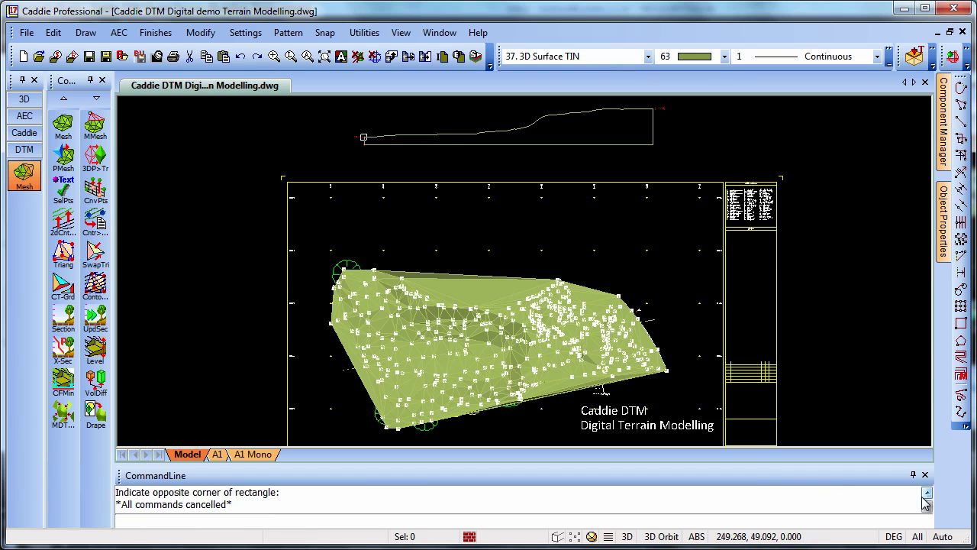
{"action": "left_click", "coordinate": [344, 370]}
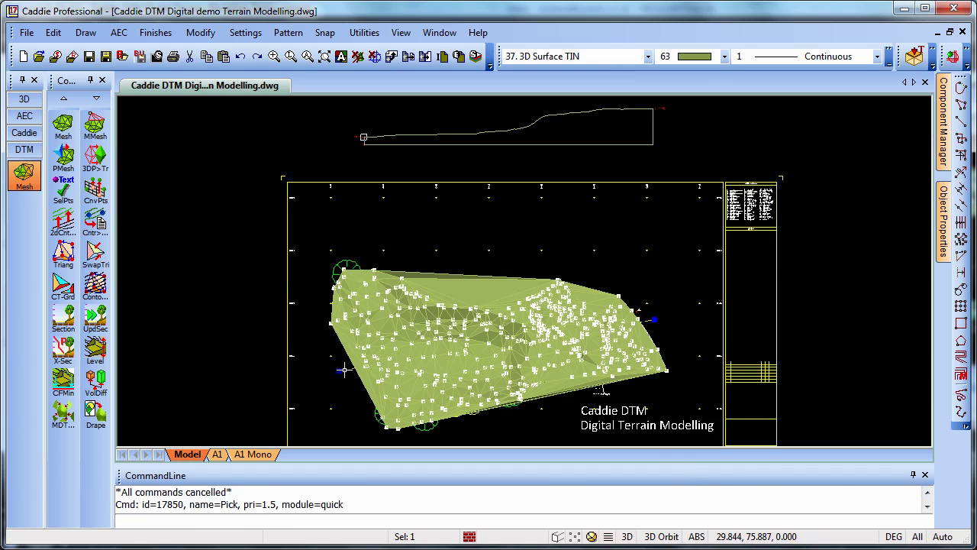
{"action": "left_click", "coordinate": [338, 370]}
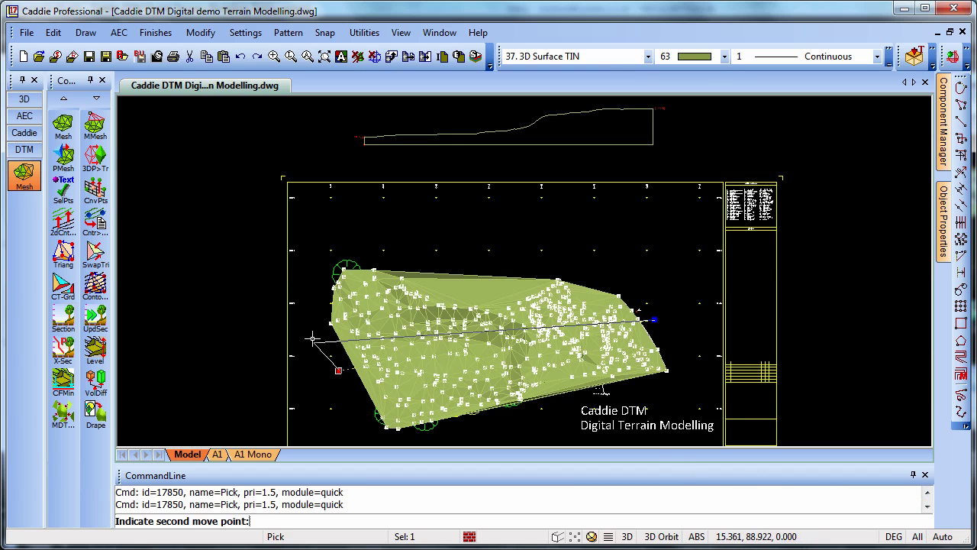
{"action": "left_click", "coordinate": [310, 295]}
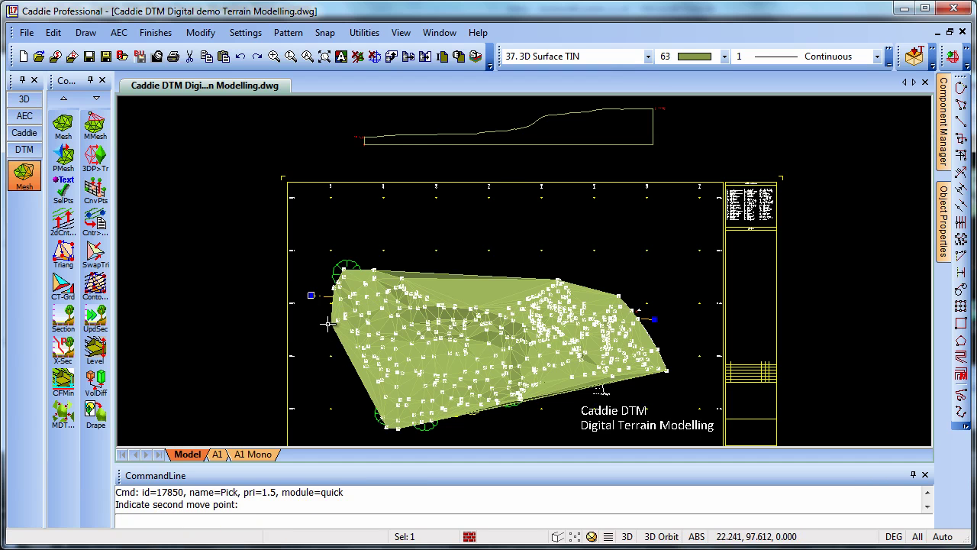
{"action": "key", "text": "Escape"}
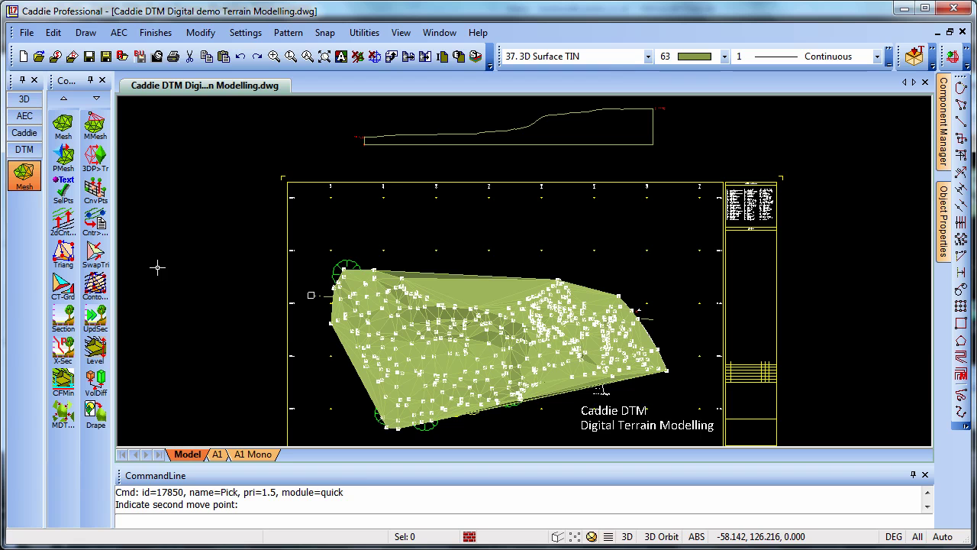
{"action": "left_click", "coordinate": [95, 317]}
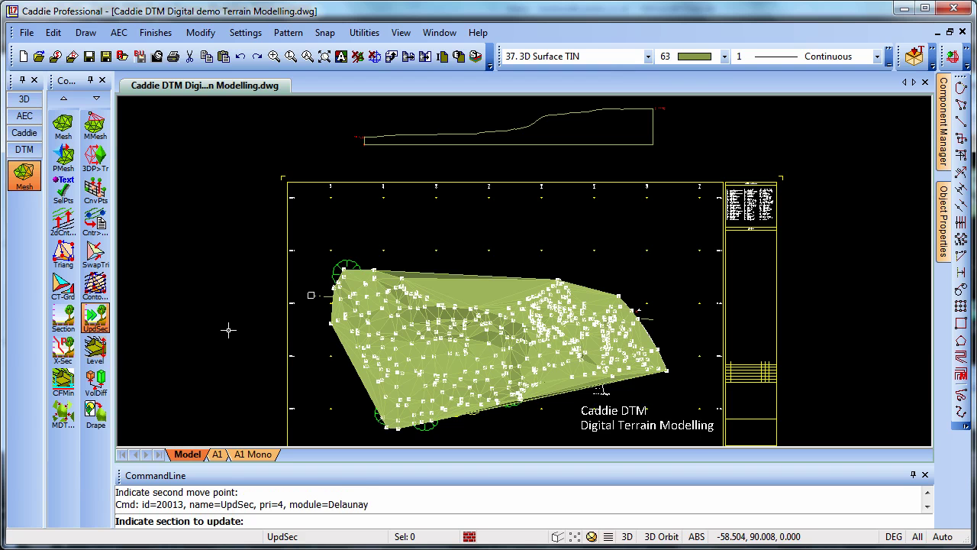
Pick the section profile and accept its settings to redraw it along the reshaped TIN.
{"action": "left_click", "coordinate": [526, 142]}
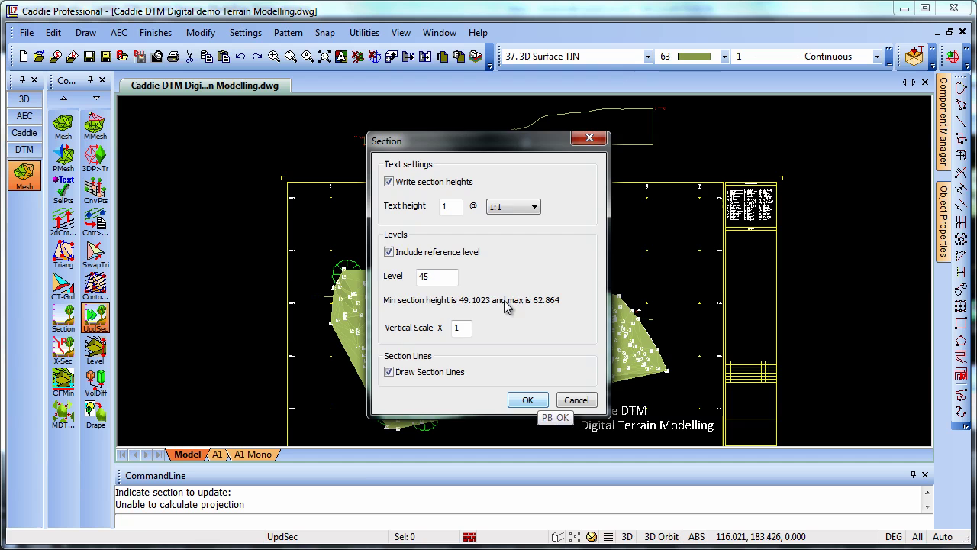
{"action": "left_click_drag", "start_coordinate": [506, 142], "coordinate": [807, 157]}
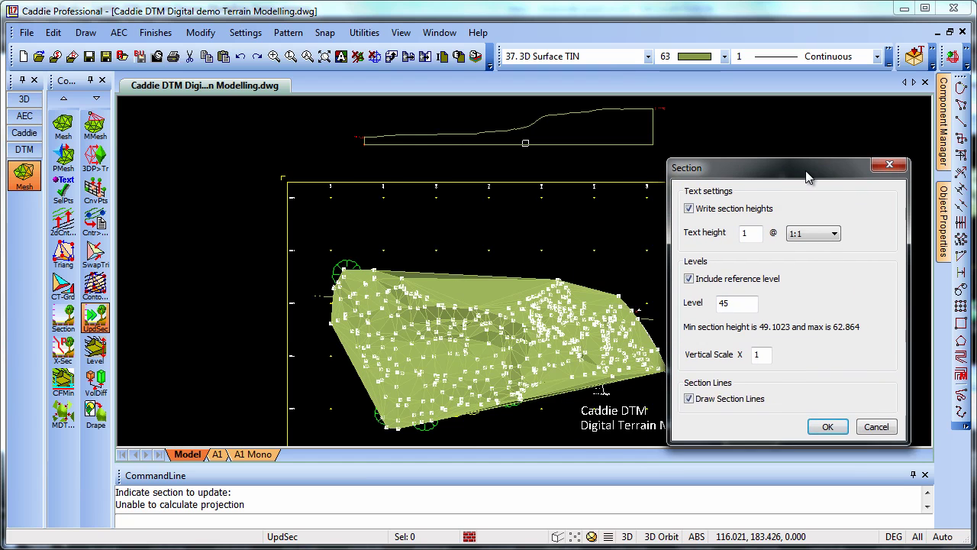
{"action": "left_click", "coordinate": [828, 415]}
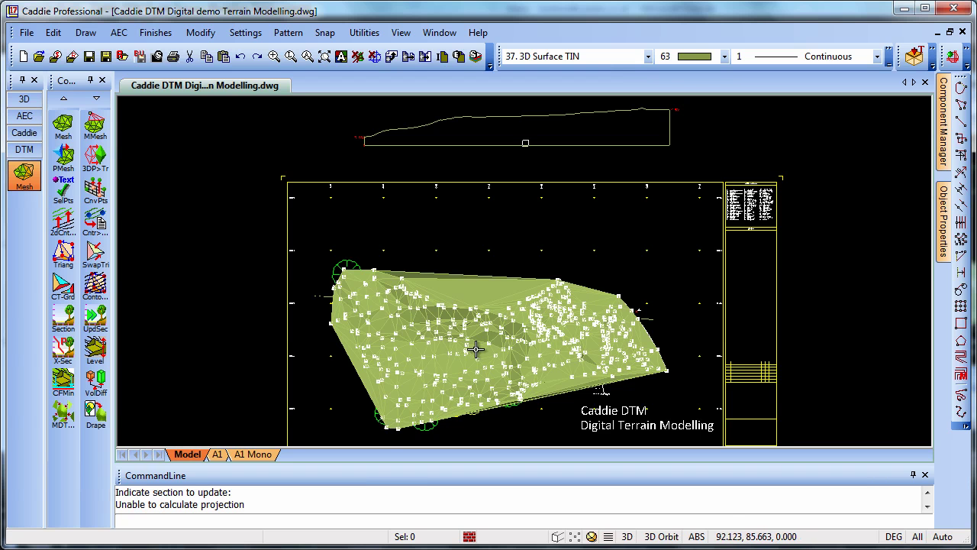
Contour the terrain at 1-unit intervals (49–63) with orange colour-30 majors every 5 units.
{"action": "mouse_move", "coordinate": [496, 369]}
{"action": "left_mouse_down"}
{"action": "mouse_move", "coordinate": [475, 234]}
{"action": "mouse_move", "coordinate": [489, 203]}
{"action": "left_mouse_up"}
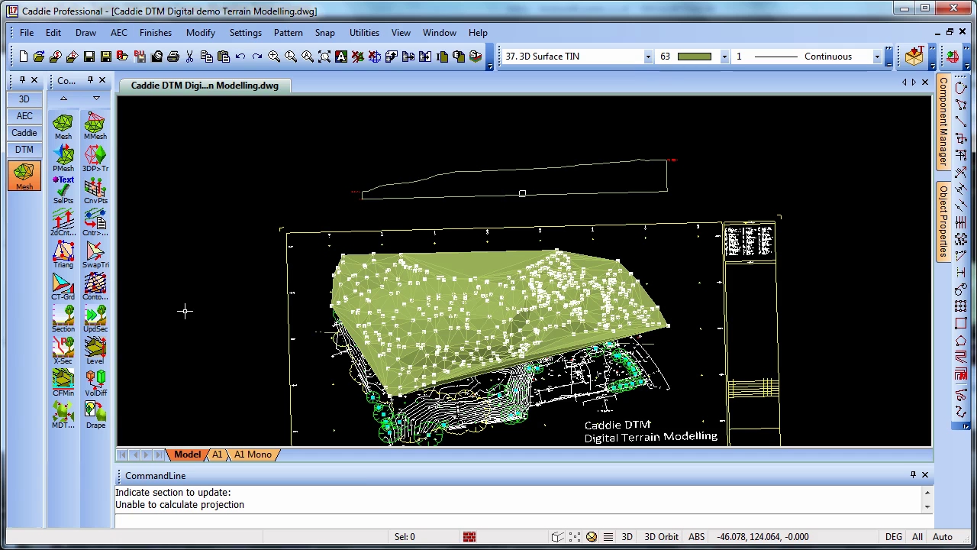
{"action": "left_click", "coordinate": [97, 291]}
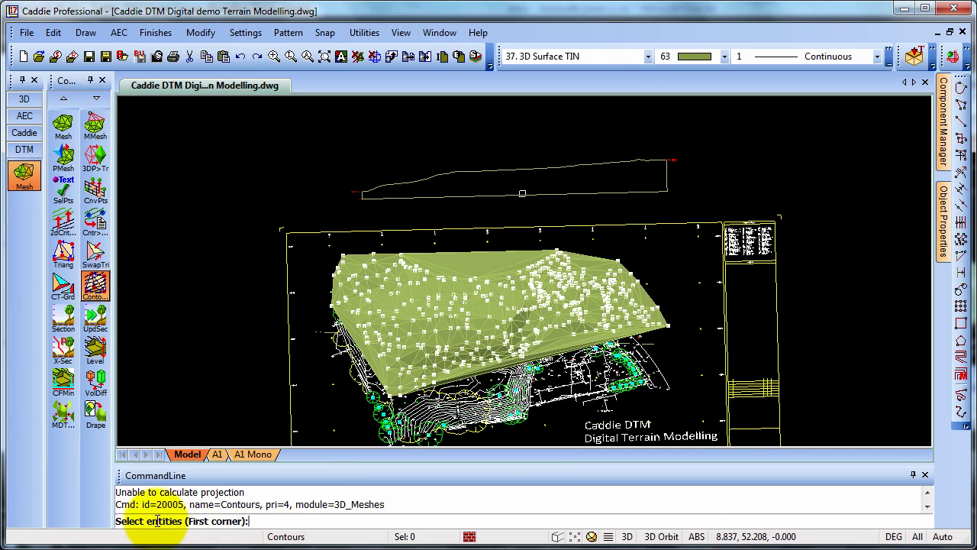
{"action": "left_click", "coordinate": [310, 236]}
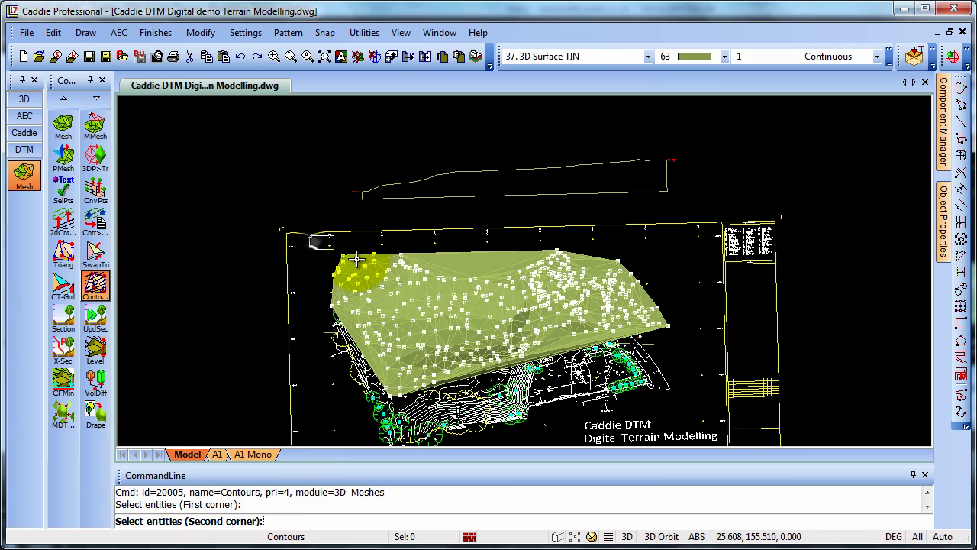
{"action": "left_click", "coordinate": [695, 402]}
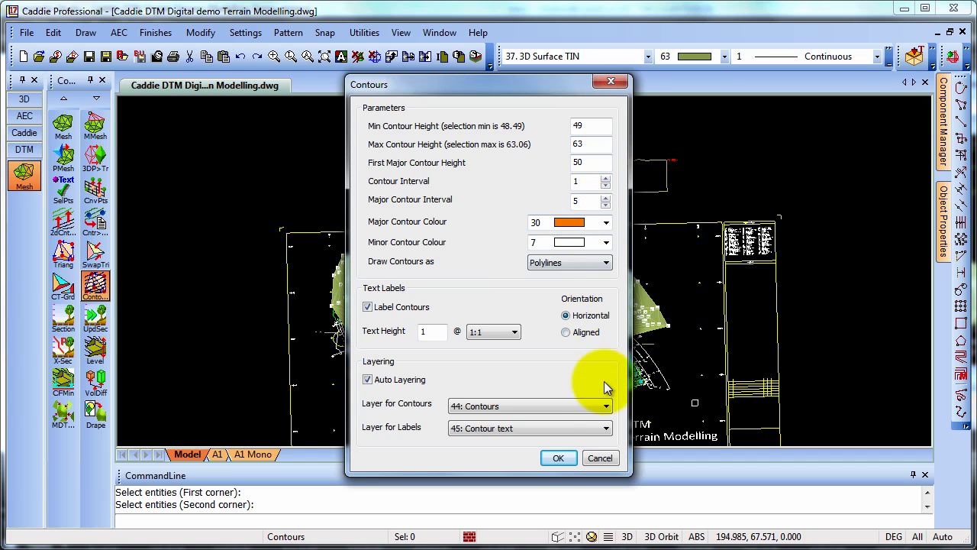
{"action": "left_click", "coordinate": [564, 460]}
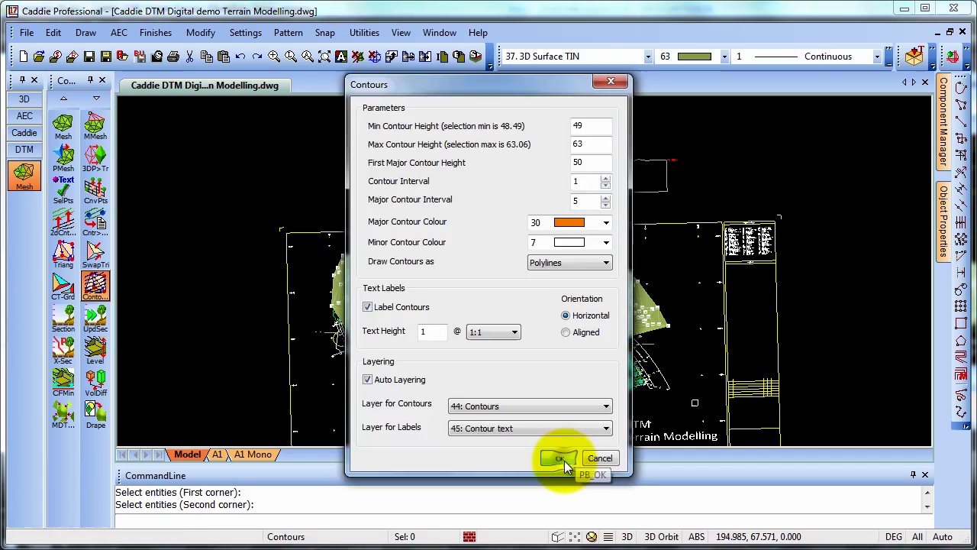
{"action": "left_click_drag", "start_coordinate": [461, 348], "coordinate": [482, 285]}
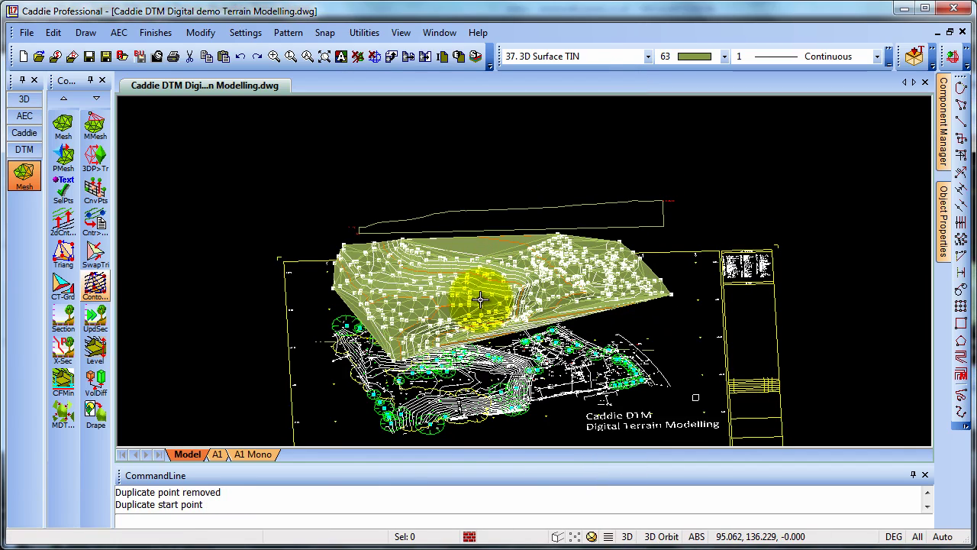
Apply CT-Grd slope colours in five 10° bands from 0–50°, pens 73, 64, 2, 243, 1.
{"action": "scroll", "coordinate": [561, 277], "scroll_direction": "up", "scroll_amount": 2}
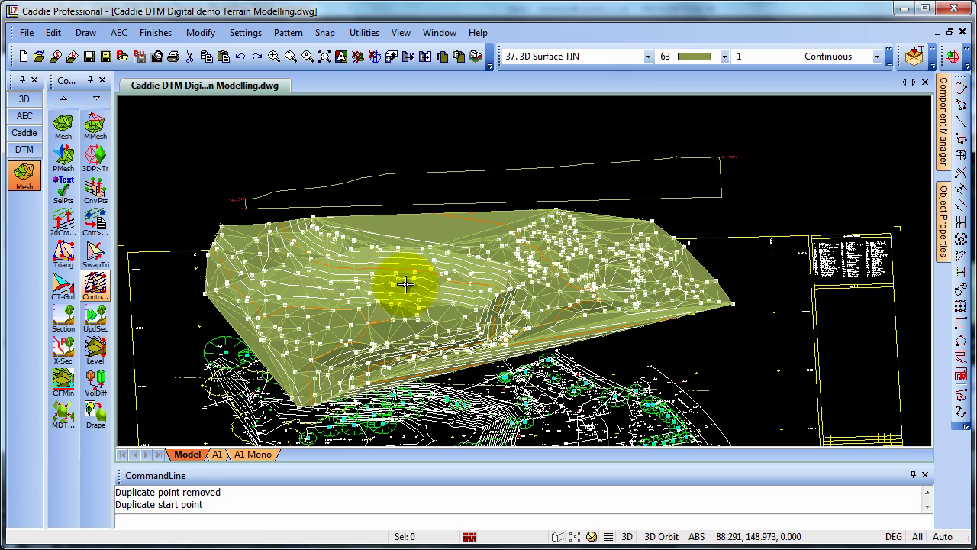
{"action": "left_click", "coordinate": [61, 284]}
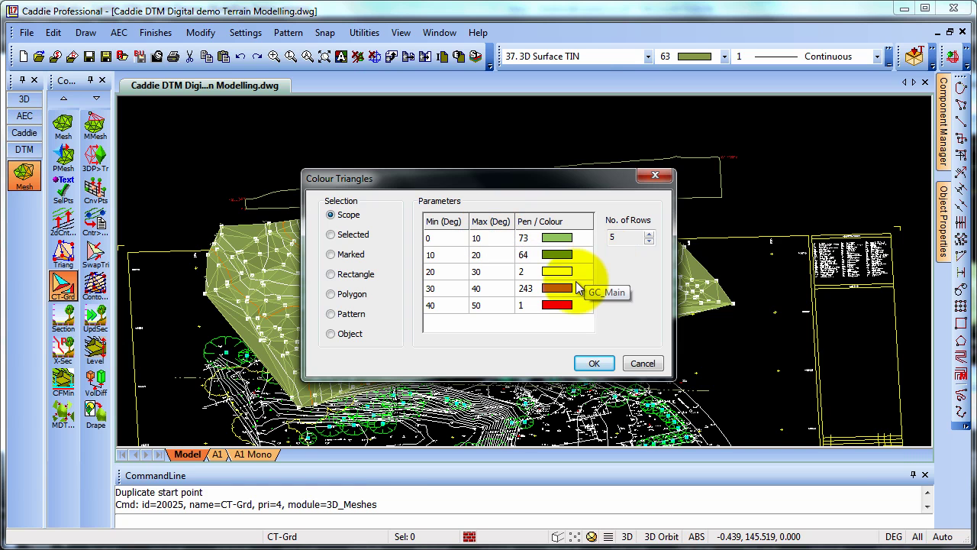
{"action": "left_click", "coordinate": [597, 364]}
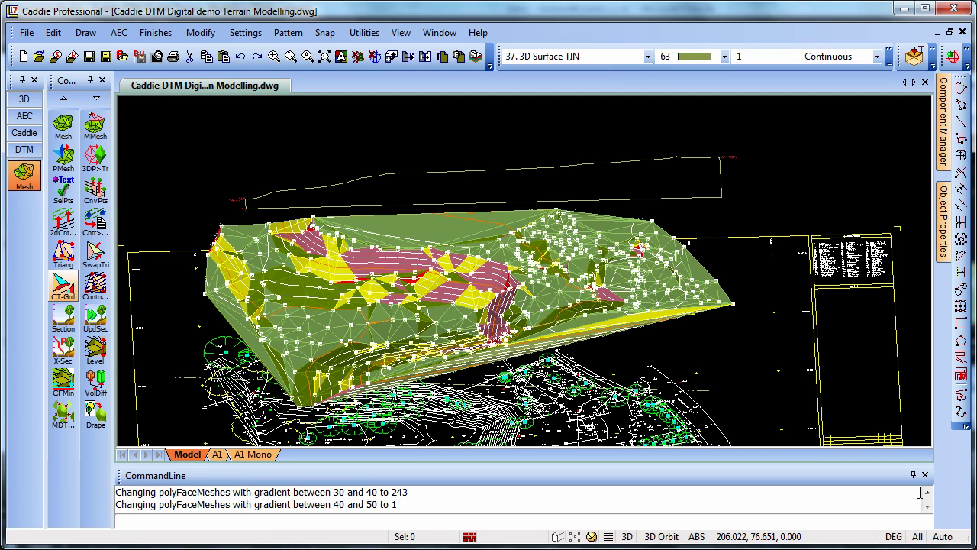
Switch to top plan view and draw a four-point polyline across the terrain.
{"action": "left_click", "coordinate": [401, 34]}
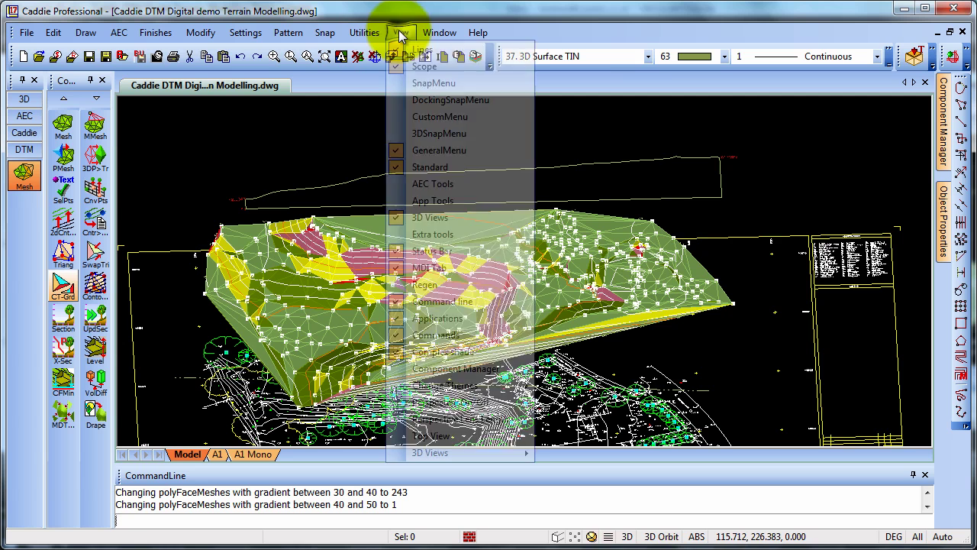
{"action": "left_click", "coordinate": [482, 435]}
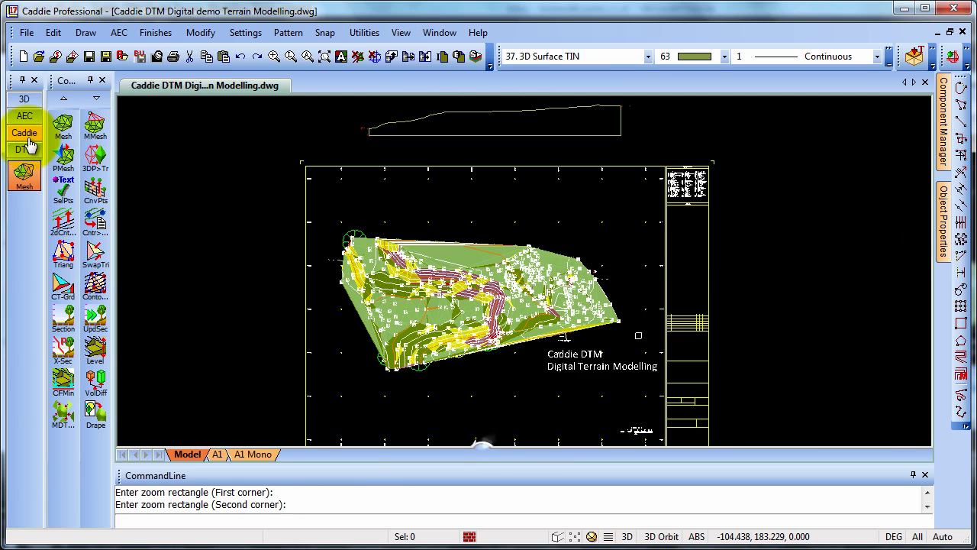
{"action": "left_click", "coordinate": [27, 136]}
{"action": "left_click", "coordinate": [24, 157]}
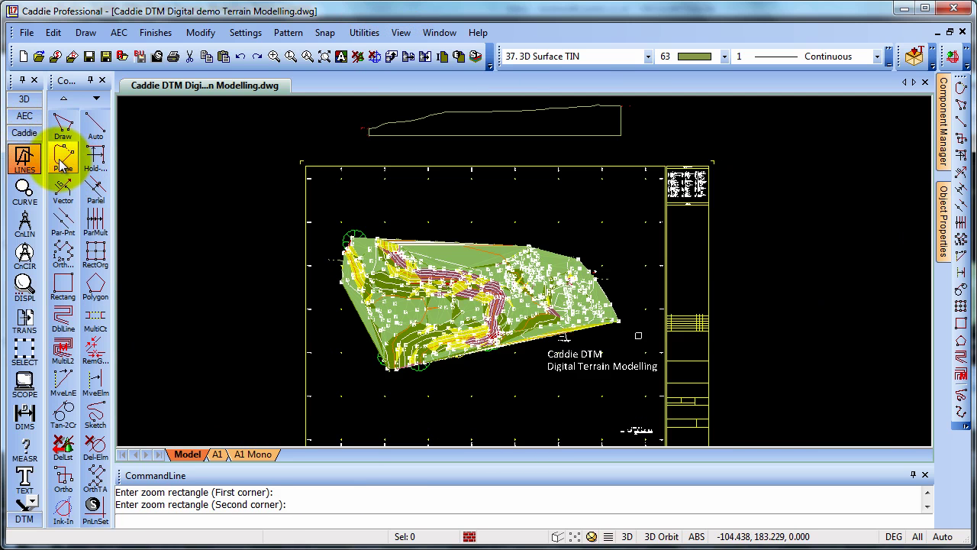
{"action": "left_click", "coordinate": [62, 162]}
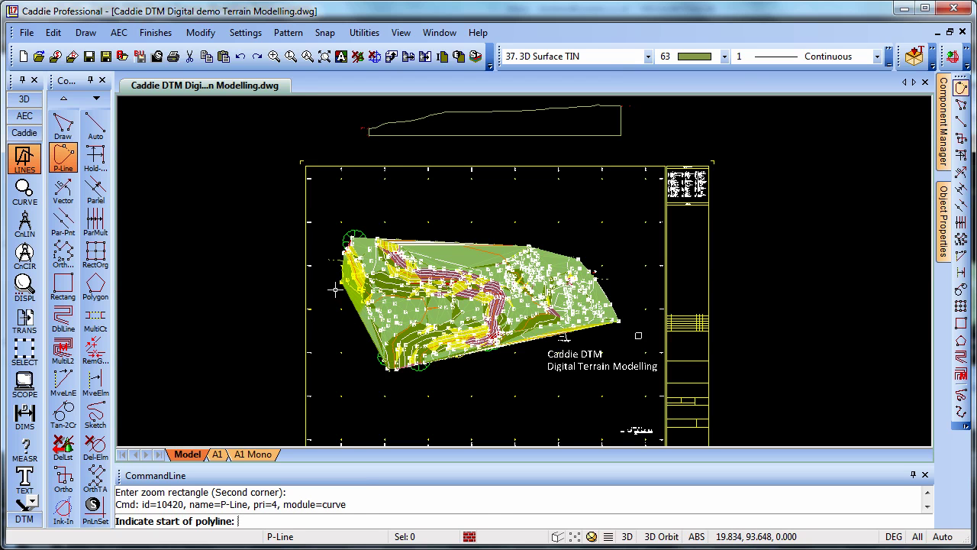
{"action": "left_click", "coordinate": [335, 290]}
{"action": "left_click", "coordinate": [381, 316]}
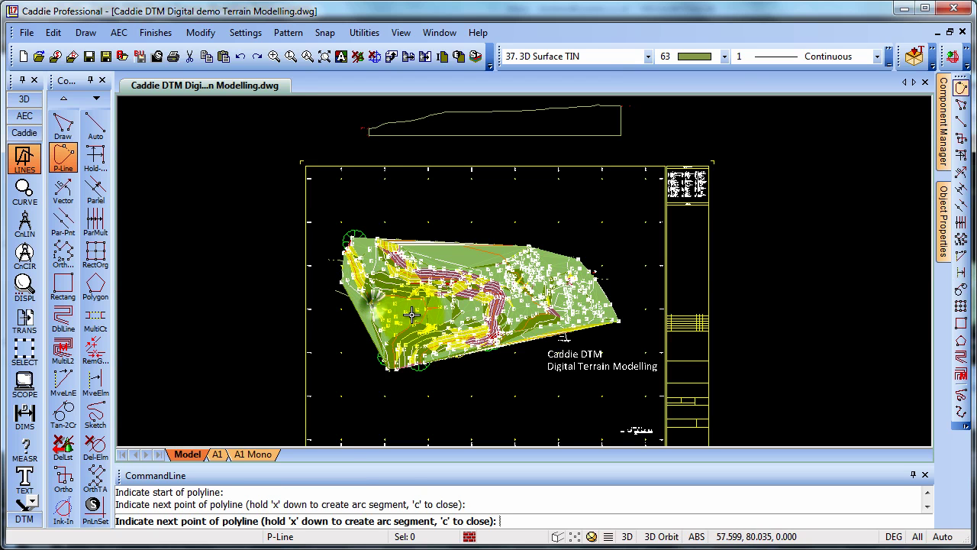
{"action": "left_click", "coordinate": [425, 315]}
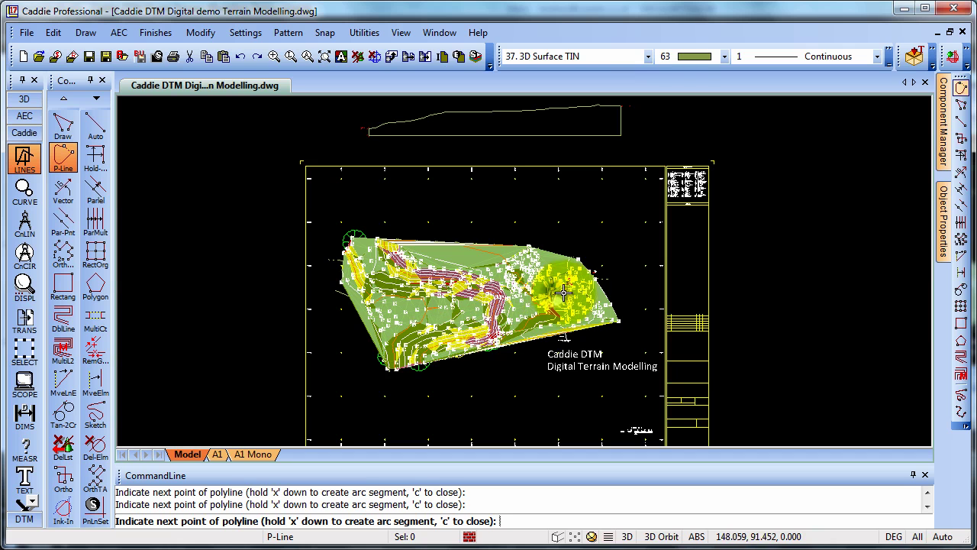
{"action": "left_click", "coordinate": [604, 284]}
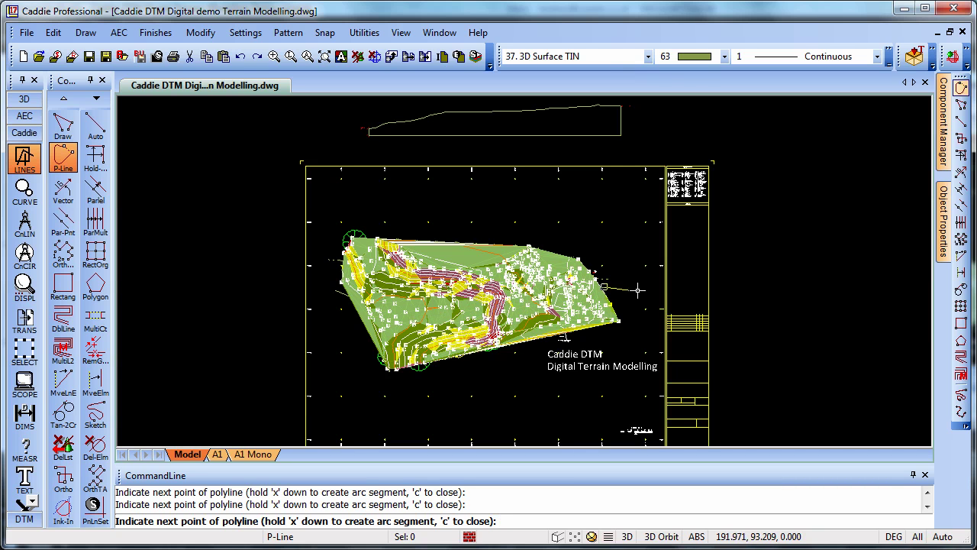
{"action": "right_click", "coordinate": [636, 289]}
{"action": "left_click", "coordinate": [697, 358]}
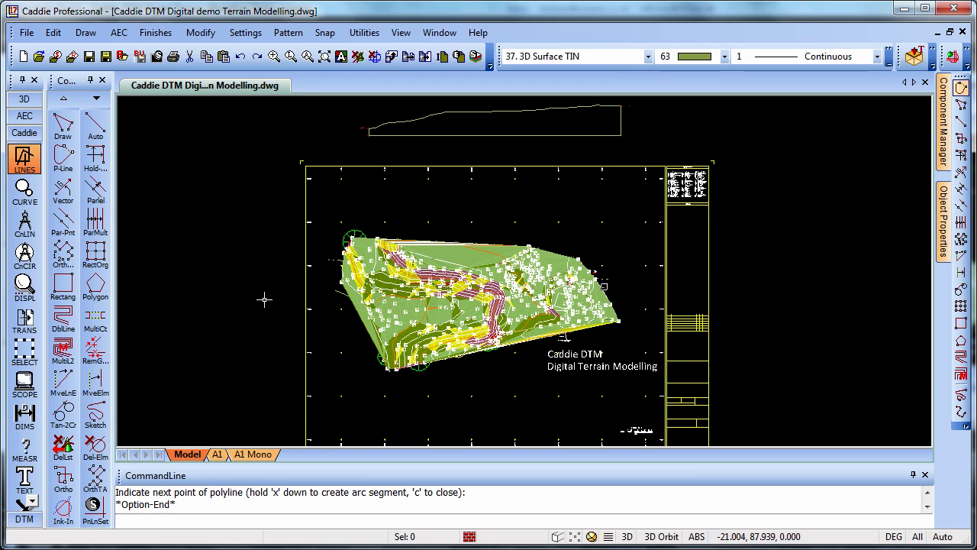
{"action": "left_click", "coordinate": [24, 508]}
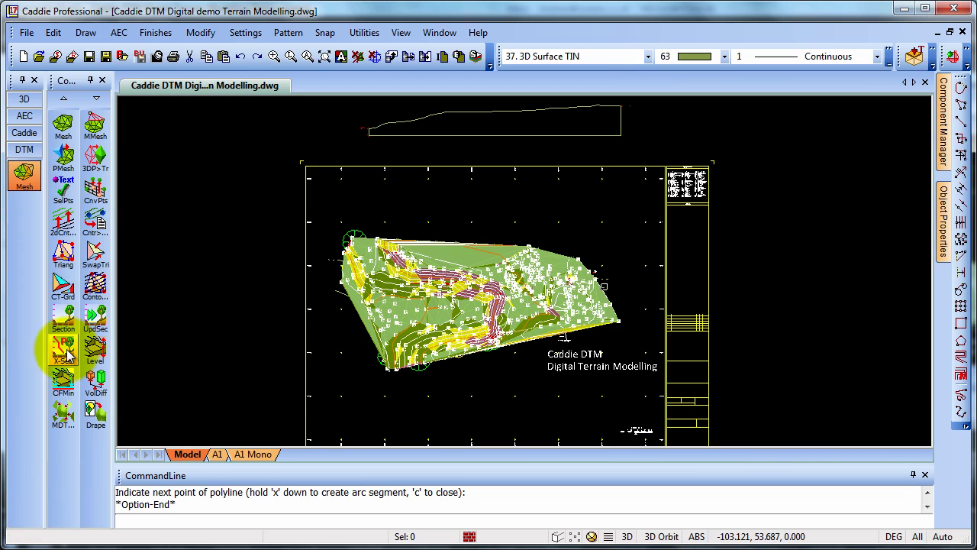
Generate DTM cross sections along the polyline: interval 10, width 20, reference level 40, placed left of plan.
{"action": "left_click", "coordinate": [67, 353]}
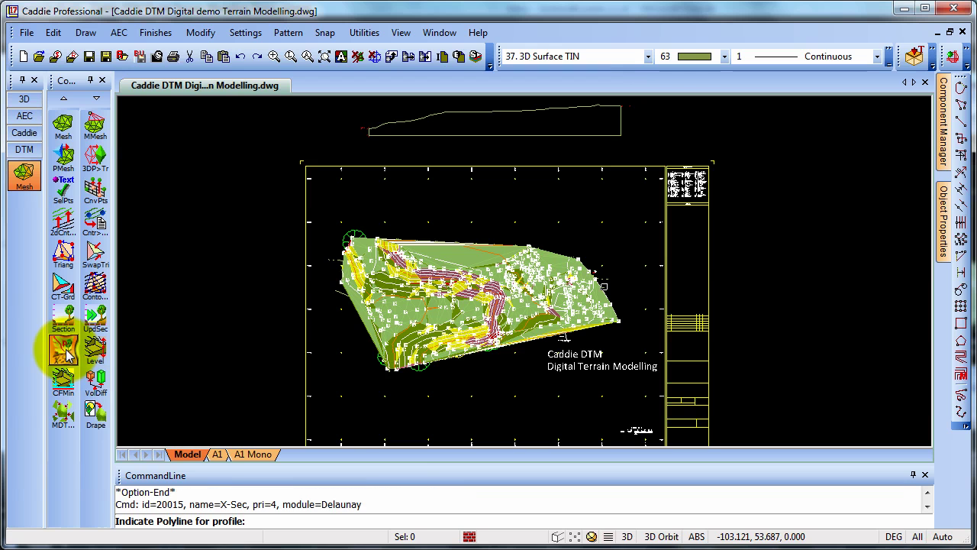
{"action": "left_click", "coordinate": [341, 298]}
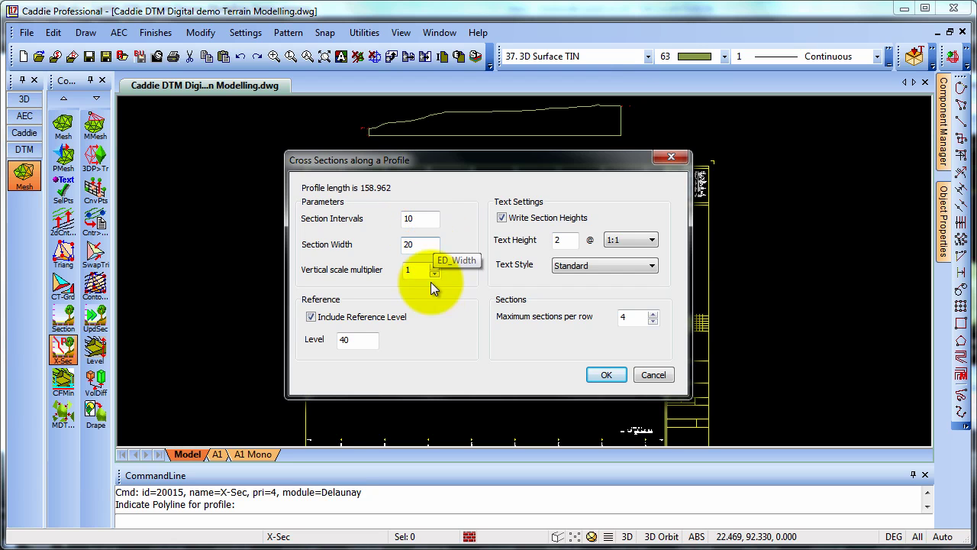
{"action": "left_click", "coordinate": [609, 384]}
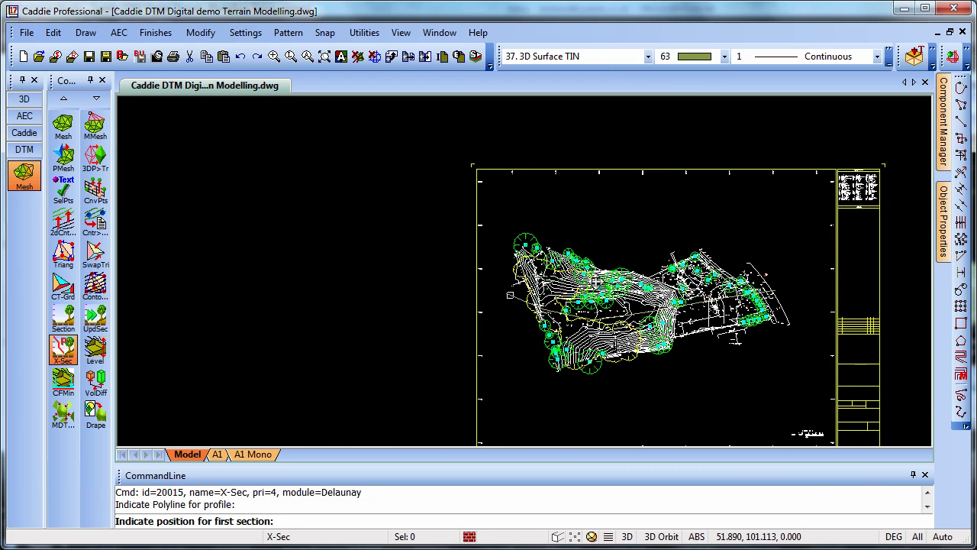
{"action": "left_click", "coordinate": [151, 171]}
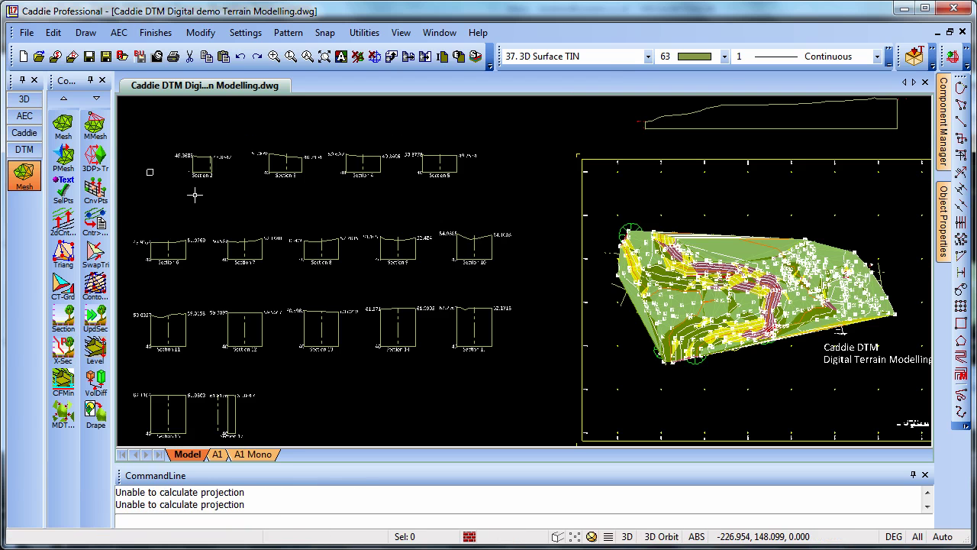